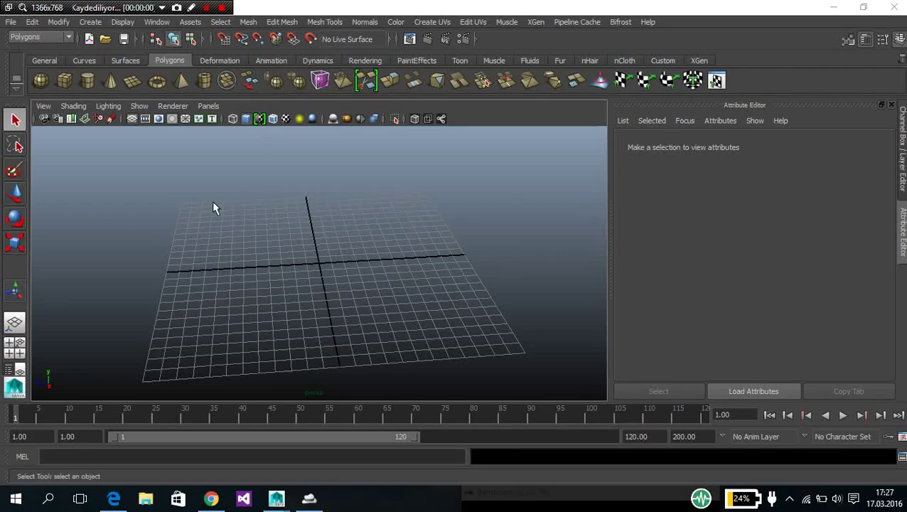
Create a polygon cube and raise it above the grid
{"action": "mouse_move", "coordinate": [212, 201]}
{"action": "left_mouse_down", "text": "alt"}
{"action": "mouse_move", "coordinate": [313, 228]}
{"action": "mouse_move", "coordinate": [158, 226]}
{"action": "mouse_move", "coordinate": [176, 223]}
{"action": "left_mouse_up", "text": "alt"}
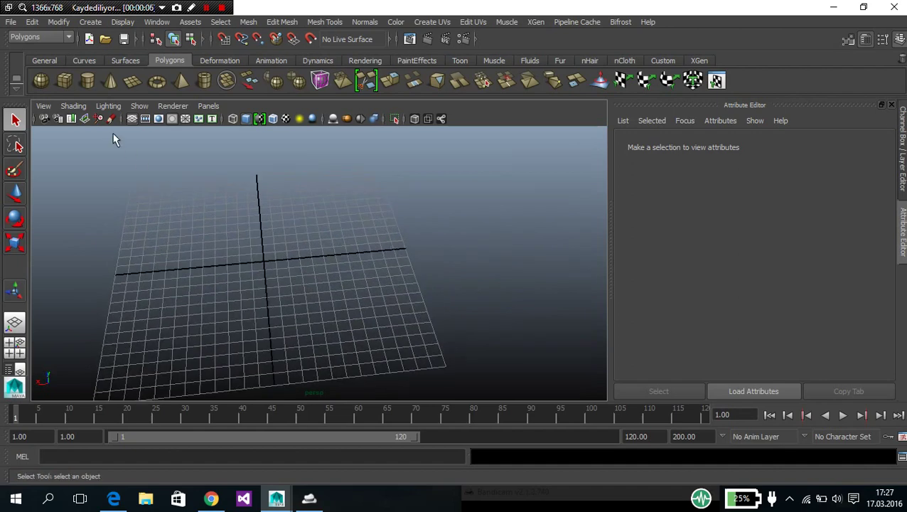
{"action": "left_click", "coordinate": [68, 83]}
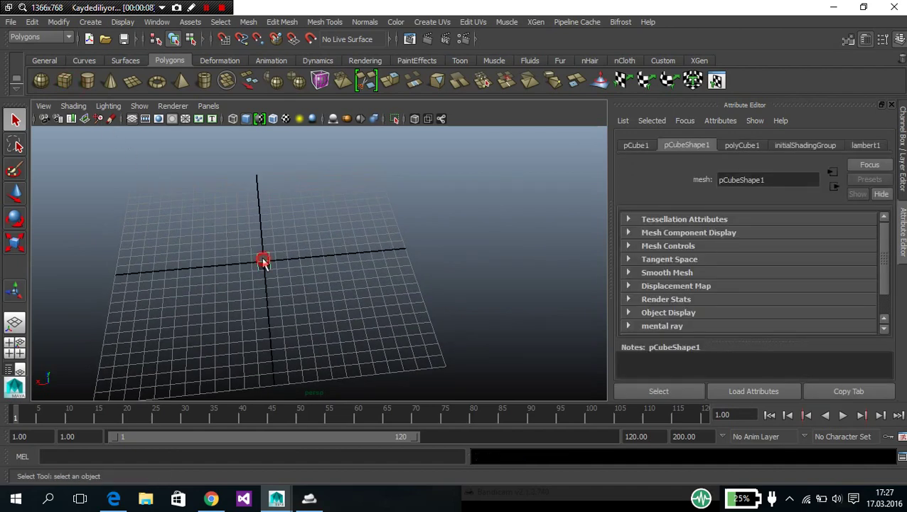
{"action": "key", "text": "w"}
{"action": "left_click_drag", "start_coordinate": [263, 229], "coordinate": [258, 174]}
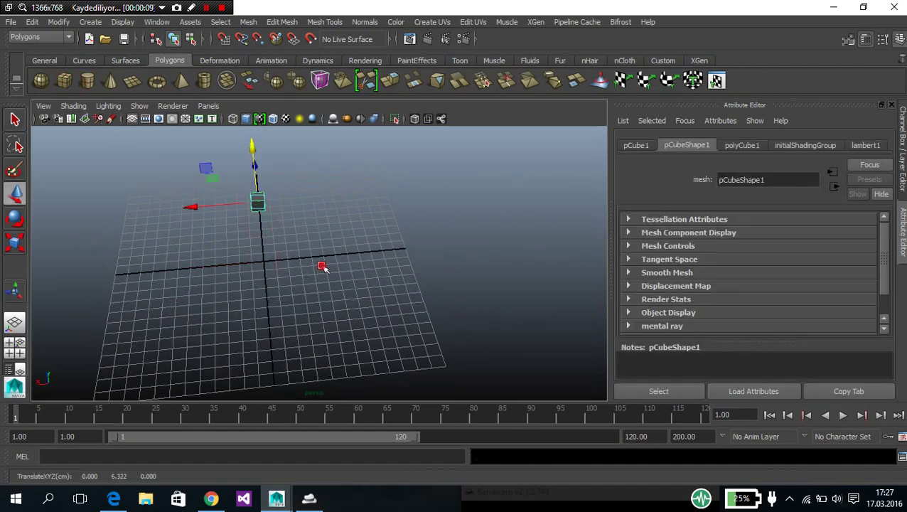
Scale the cube into a long bar stretched along X and made taller
{"action": "left_click", "coordinate": [320, 265]}
{"action": "mouse_move", "coordinate": [307, 283]}
{"action": "left_mouse_down", "text": "alt"}
{"action": "mouse_move", "coordinate": [308, 254]}
{"action": "mouse_move", "coordinate": [274, 206]}
{"action": "mouse_move", "coordinate": [273, 313]}
{"action": "left_mouse_up", "text": "alt"}
{"action": "left_click", "coordinate": [262, 196]}
{"action": "key", "text": "r"}
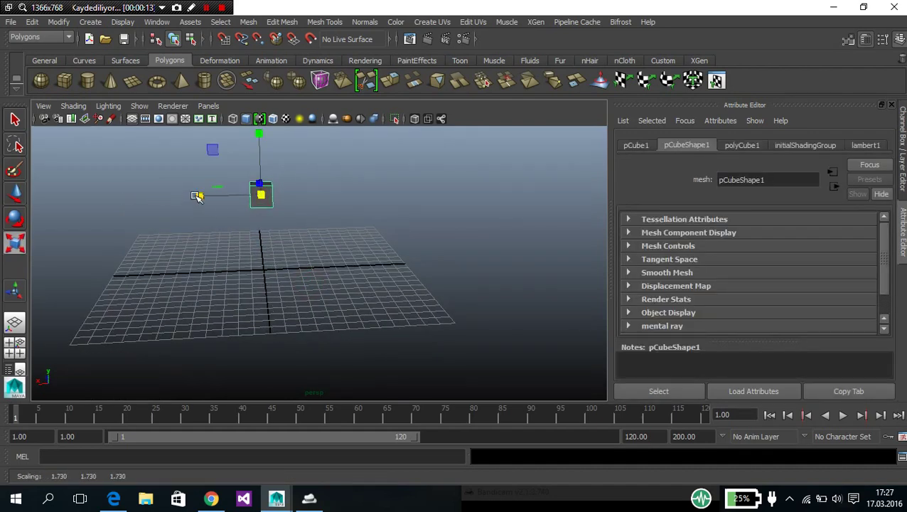
{"action": "left_click_drag", "start_coordinate": [197, 196], "coordinate": [117, 196]}
{"action": "left_click_drag", "start_coordinate": [200, 196], "coordinate": [121, 197]}
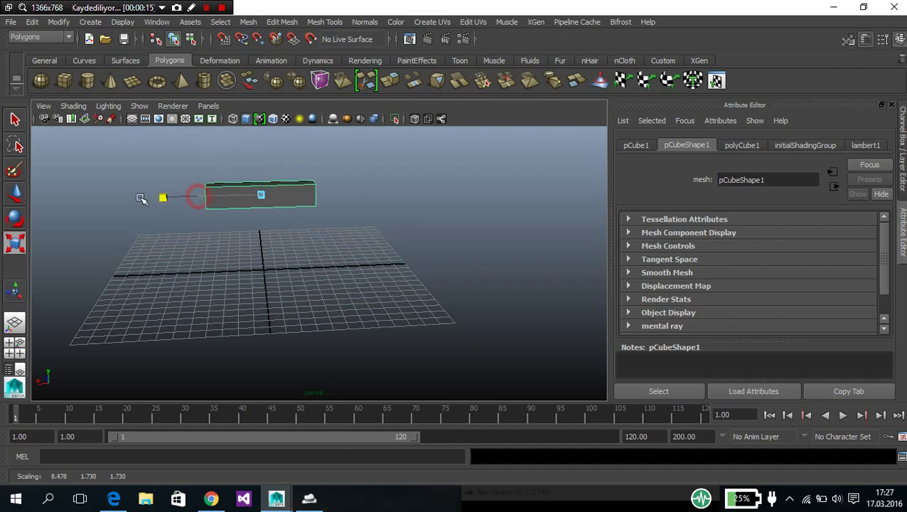
{"action": "left_click_drag", "start_coordinate": [260, 185], "coordinate": [248, 379]}
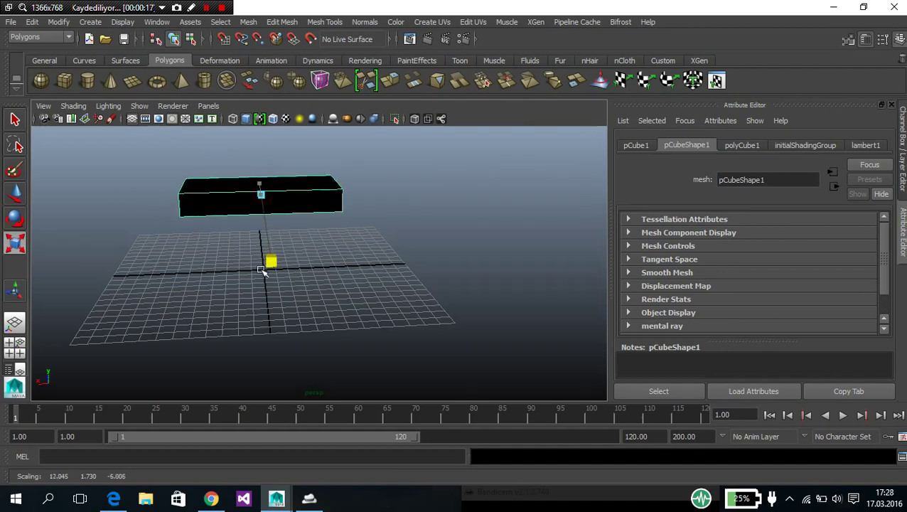
Widen the bar in depth and narrow it along X into a flat tabletop slab
{"action": "left_click", "coordinate": [156, 265]}
{"action": "mouse_move", "coordinate": [194, 293]}
{"action": "left_mouse_down", "text": "alt"}
{"action": "mouse_move", "coordinate": [322, 271]}
{"action": "mouse_move", "coordinate": [310, 290]}
{"action": "left_mouse_up", "text": "alt"}
{"action": "left_click", "coordinate": [310, 293]}
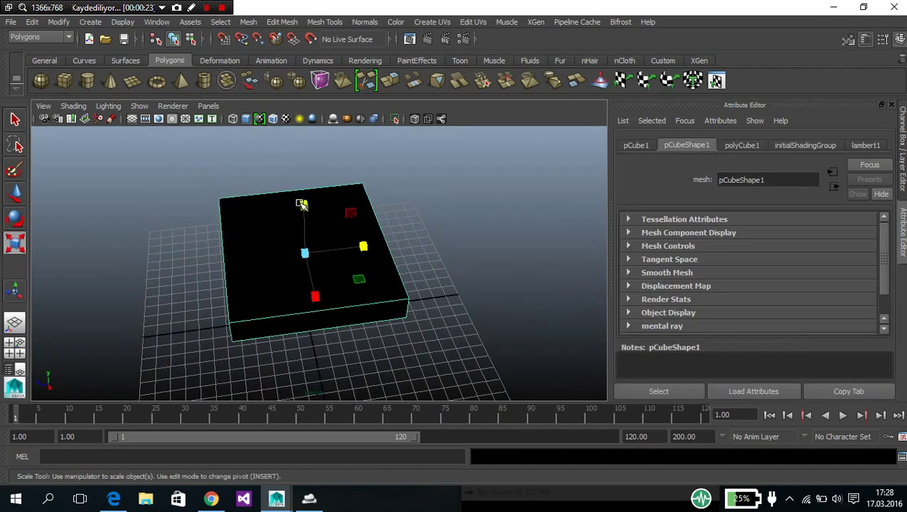
{"action": "left_click_drag", "start_coordinate": [302, 204], "coordinate": [302, 236]}
{"action": "left_click", "coordinate": [456, 283]}
{"action": "mouse_move", "coordinate": [456, 283]}
{"action": "left_mouse_down", "text": "alt"}
{"action": "mouse_move", "coordinate": [447, 248]}
{"action": "mouse_move", "coordinate": [446, 259]}
{"action": "mouse_move", "coordinate": [406, 253]}
{"action": "left_mouse_up", "text": "alt"}
{"action": "left_click", "coordinate": [375, 234]}
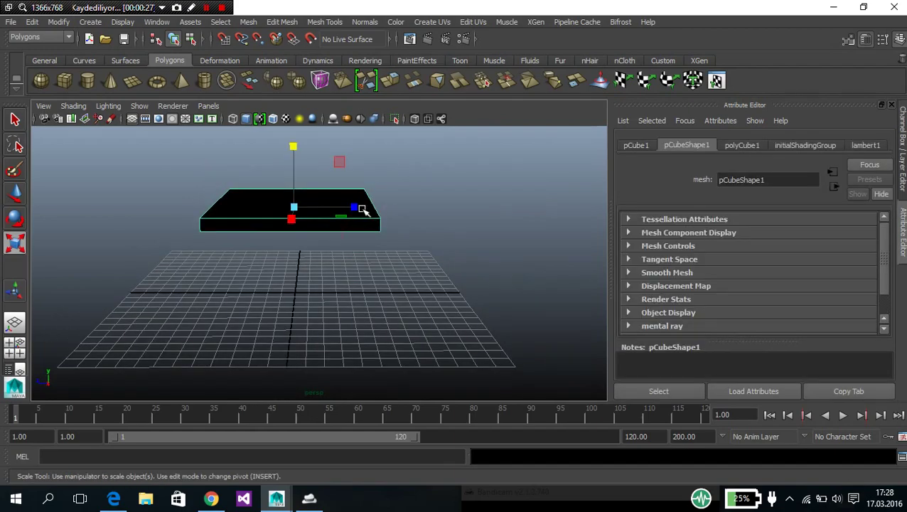
{"action": "left_click_drag", "start_coordinate": [362, 210], "coordinate": [334, 207]}
{"action": "left_click", "coordinate": [406, 233]}
{"action": "mouse_move", "coordinate": [406, 232]}
{"action": "left_mouse_down", "text": "alt"}
{"action": "mouse_move", "coordinate": [244, 244]}
{"action": "mouse_move", "coordinate": [167, 280]}
{"action": "mouse_move", "coordinate": [54, 243]}
{"action": "mouse_move", "coordinate": [174, 273]}
{"action": "mouse_move", "coordinate": [299, 235]}
{"action": "mouse_move", "coordinate": [328, 196]}
{"action": "mouse_move", "coordinate": [284, 253]}
{"action": "left_mouse_up", "text": "alt"}
{"action": "left_click", "coordinate": [271, 248]}
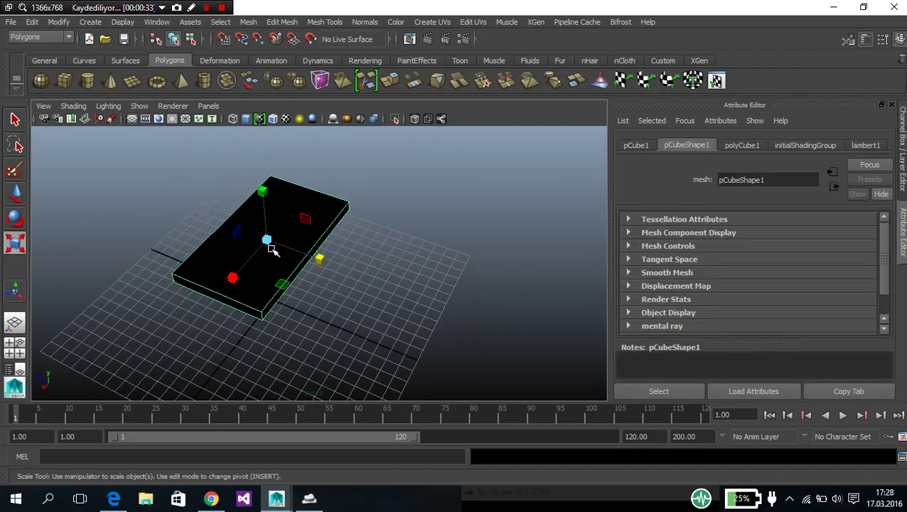
Duplicate the tabletop slab and move the copy along Y
{"action": "key", "text": "ctrl+d"}
{"action": "key", "text": "w"}
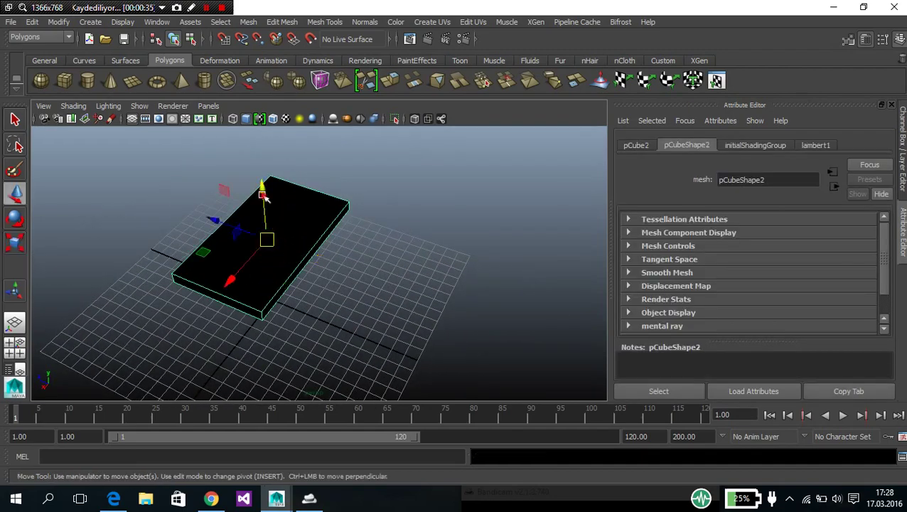
{"action": "left_click_drag", "start_coordinate": [263, 197], "coordinate": [265, 229]}
{"action": "left_click", "coordinate": [392, 297]}
{"action": "mouse_move", "coordinate": [392, 297]}
{"action": "left_mouse_down", "text": "alt"}
{"action": "mouse_move", "coordinate": [406, 273]}
{"action": "mouse_move", "coordinate": [336, 255]}
{"action": "left_mouse_up", "text": "alt"}
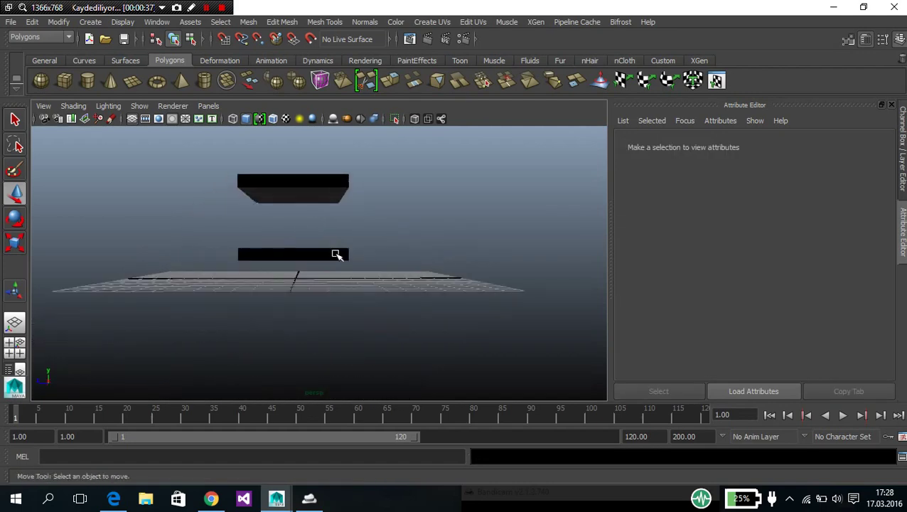
Shrink the lower slab's width and depth so it is slightly smaller than the top
{"action": "left_click", "coordinate": [336, 254]}
{"action": "key", "text": "r"}
{"action": "left_click", "coordinate": [295, 254]}
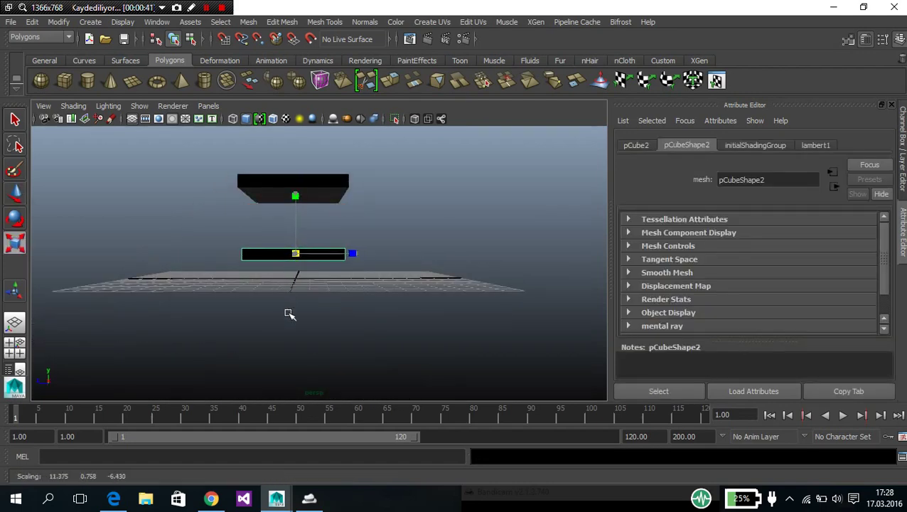
{"action": "left_click", "coordinate": [270, 293]}
{"action": "left_click_drag", "start_coordinate": [270, 293], "coordinate": [403, 314], "text": "alt"}
{"action": "left_click", "coordinate": [399, 284]}
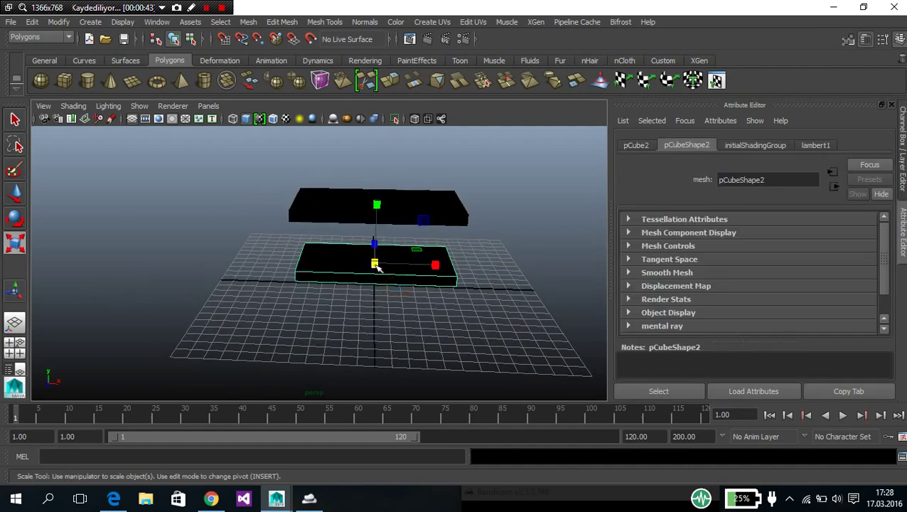
{"action": "left_click_drag", "start_coordinate": [375, 265], "coordinate": [356, 303]}
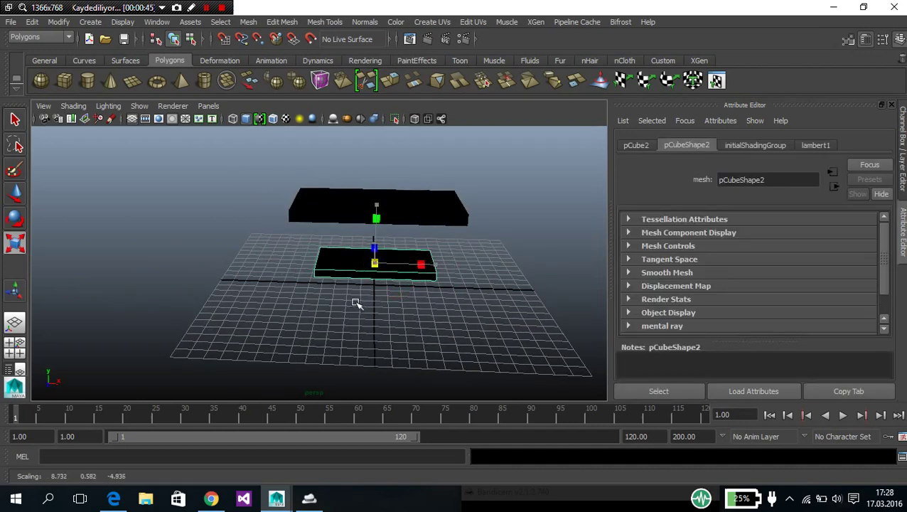
{"action": "left_click", "coordinate": [357, 300]}
{"action": "left_click", "coordinate": [376, 265]}
Raise the smaller slab up snugly beneath the tabletop, checking from underneath
{"action": "key", "text": "w"}
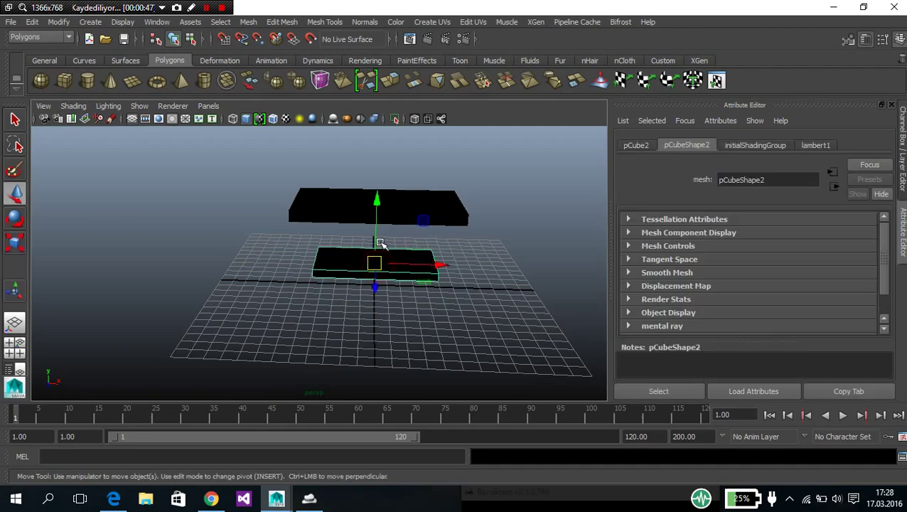
{"action": "left_click_drag", "start_coordinate": [377, 243], "coordinate": [376, 148]}
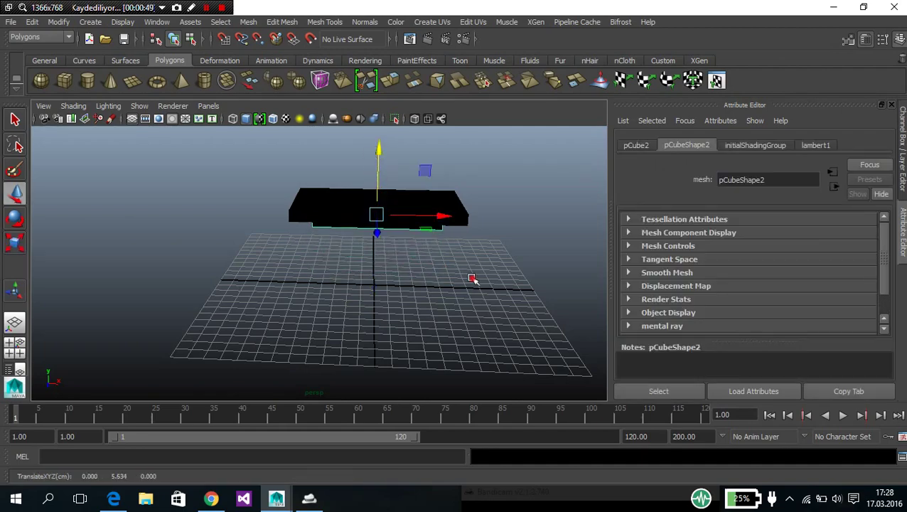
{"action": "left_click", "coordinate": [473, 279]}
{"action": "mouse_move", "coordinate": [473, 279]}
{"action": "left_mouse_down", "text": "alt"}
{"action": "mouse_move", "coordinate": [482, 265]}
{"action": "mouse_move", "coordinate": [427, 277]}
{"action": "mouse_move", "coordinate": [339, 269]}
{"action": "mouse_move", "coordinate": [349, 291]}
{"action": "mouse_move", "coordinate": [384, 249]}
{"action": "mouse_move", "coordinate": [498, 283]}
{"action": "mouse_move", "coordinate": [428, 253]}
{"action": "mouse_move", "coordinate": [444, 220]}
{"action": "left_mouse_up", "text": "alt"}
{"action": "mouse_move", "coordinate": [443, 220]}
{"action": "middle_mouse_down", "text": "alt"}
{"action": "mouse_move", "coordinate": [412, 226]}
{"action": "mouse_move", "coordinate": [390, 331]}
{"action": "middle_mouse_up", "text": "alt"}
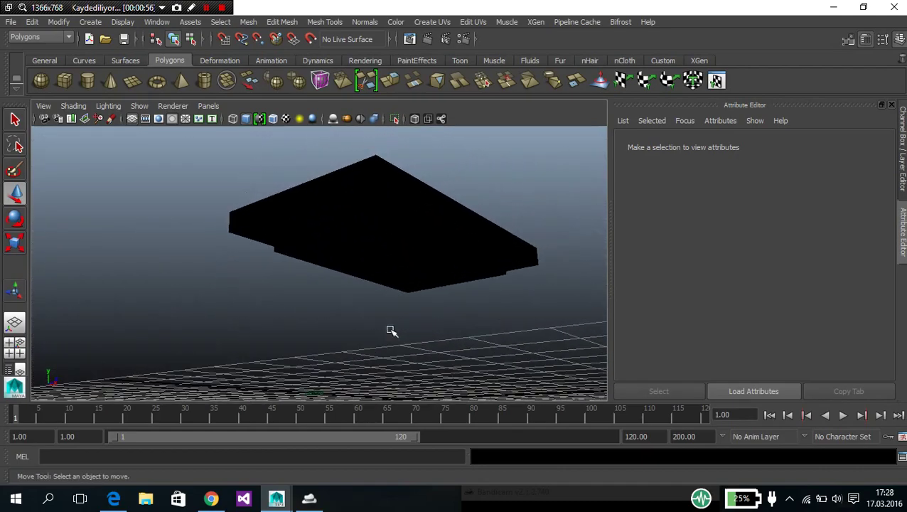
{"action": "right_click_drag", "start_coordinate": [302, 196], "coordinate": [302, 222]}
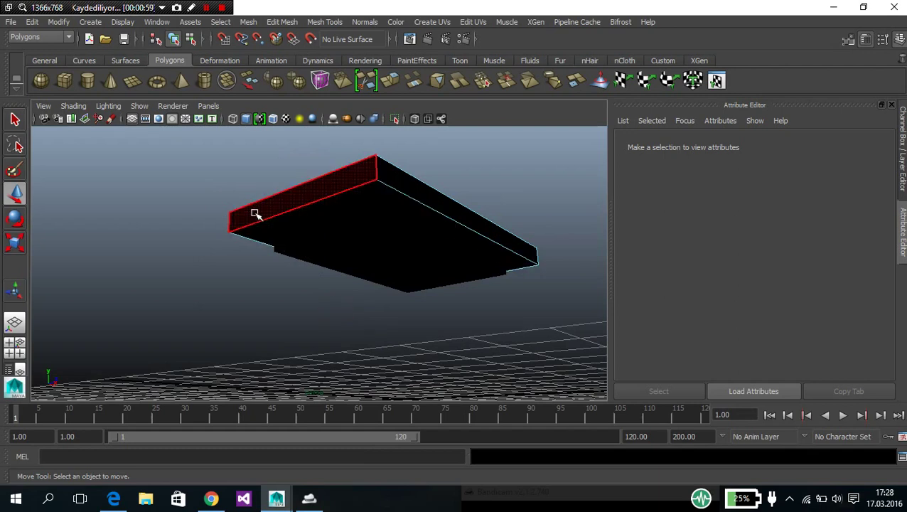
Create a new polygon cube, raise it and slide it under the tabletop
{"action": "key", "text": "q"}
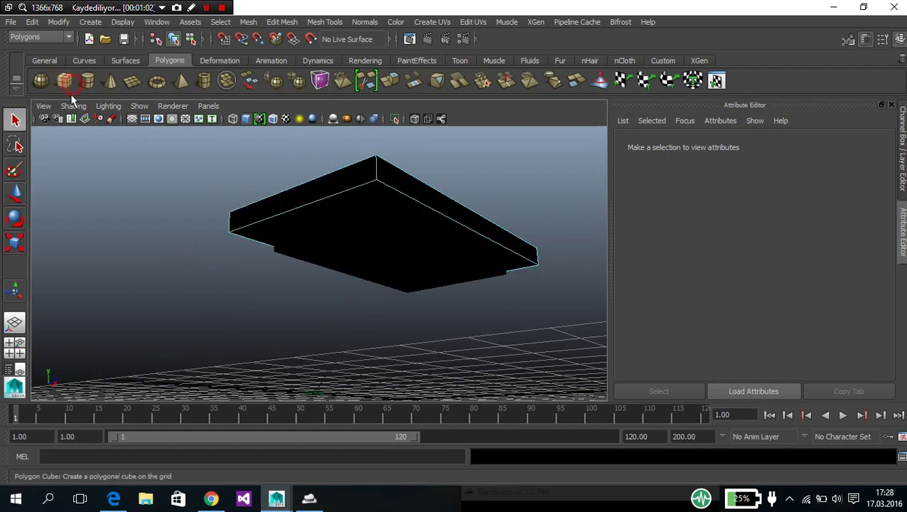
{"action": "left_click", "coordinate": [67, 85]}
{"action": "key", "text": "w"}
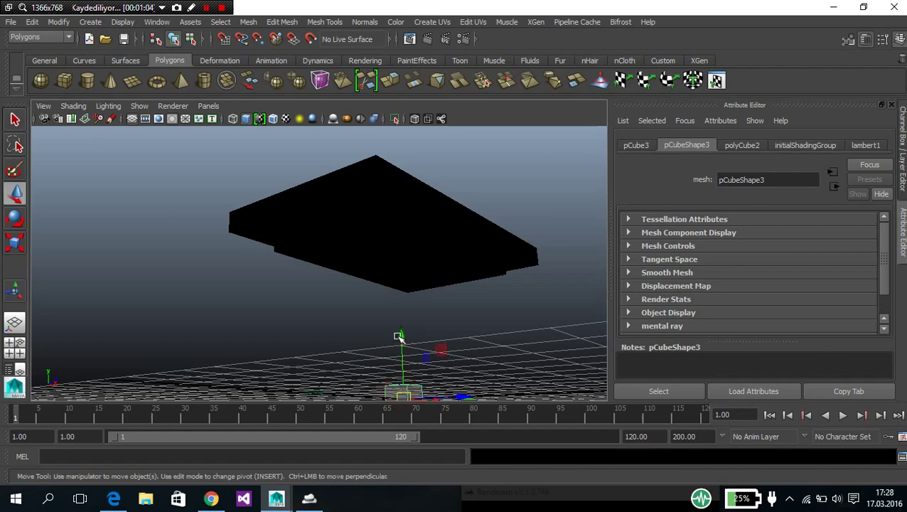
{"action": "left_click_drag", "start_coordinate": [398, 336], "coordinate": [390, 247]}
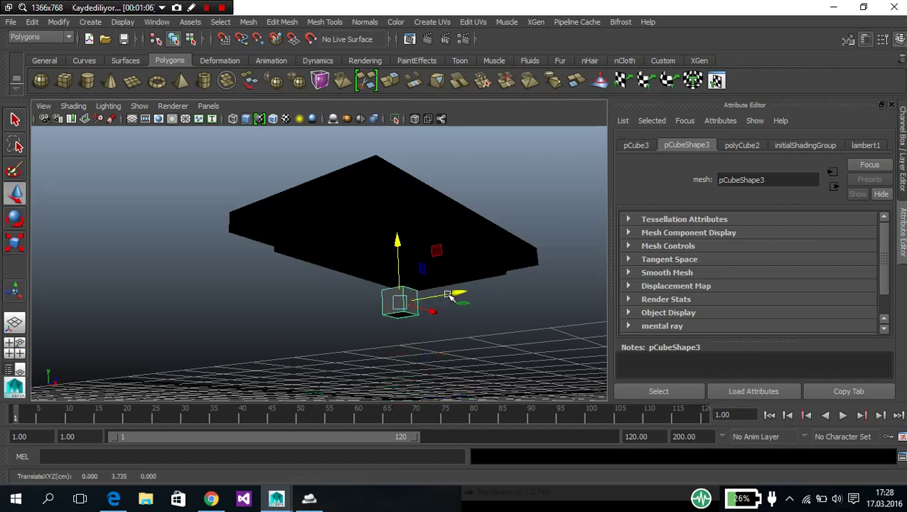
{"action": "mouse_move", "coordinate": [449, 296]}
{"action": "left_mouse_down"}
{"action": "mouse_move", "coordinate": [298, 299]}
{"action": "mouse_move", "coordinate": [269, 243]}
{"action": "mouse_move", "coordinate": [271, 214]}
{"action": "left_mouse_up"}
{"action": "key", "text": "r"}
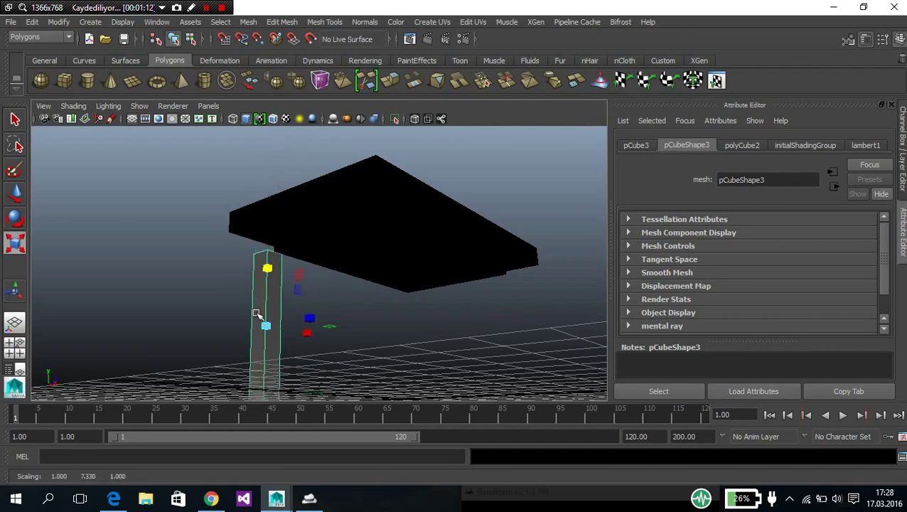
Position the tall leg under a tabletop corner with its top meeting the underside
{"action": "key", "text": "w"}
{"action": "left_click_drag", "start_coordinate": [313, 338], "coordinate": [284, 329]}
{"action": "left_click_drag", "start_coordinate": [242, 261], "coordinate": [244, 246]}
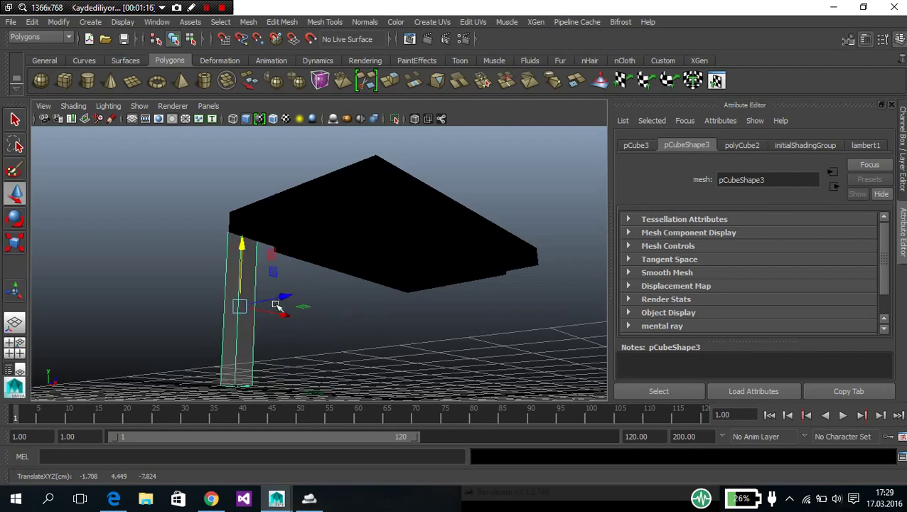
{"action": "left_click_drag", "start_coordinate": [283, 301], "coordinate": [284, 297]}
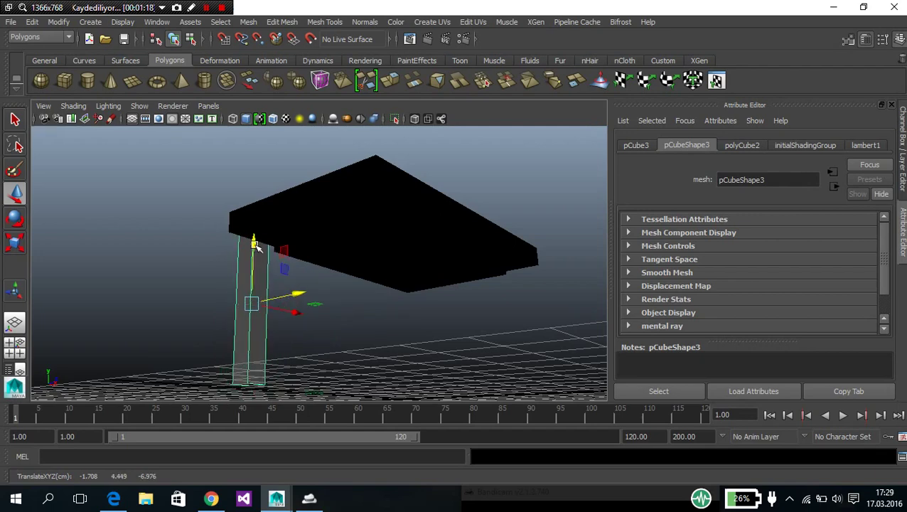
{"action": "left_click_drag", "start_coordinate": [256, 246], "coordinate": [251, 258]}
{"action": "left_click", "coordinate": [205, 275]}
{"action": "left_click_drag", "start_coordinate": [205, 275], "coordinate": [329, 303], "text": "alt"}
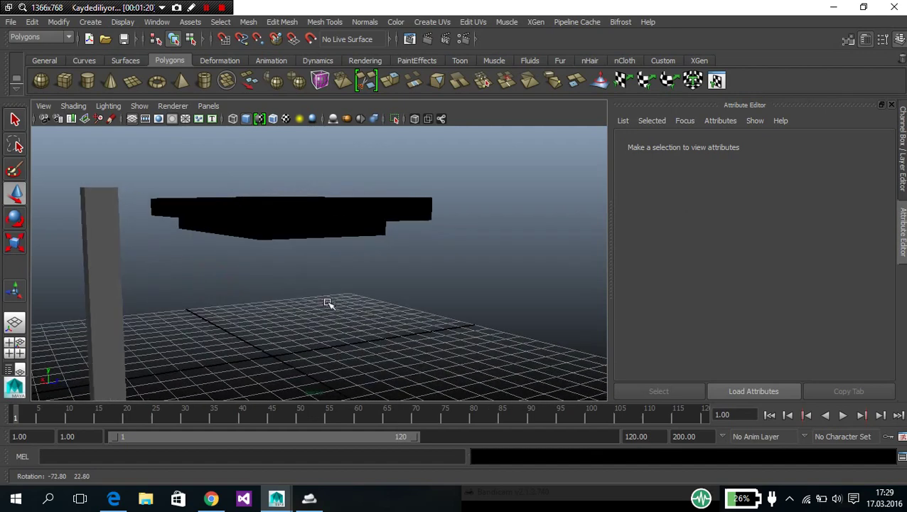
{"action": "key", "text": "space"}
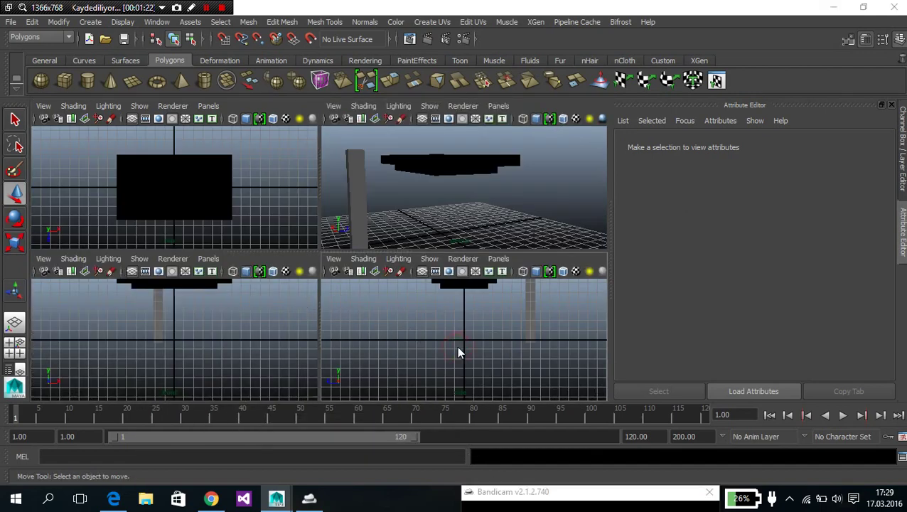
In the maximized side view, move the leg down and left under the tabletop's right end
{"action": "key", "text": "space"}
{"action": "left_click", "coordinate": [446, 191]}
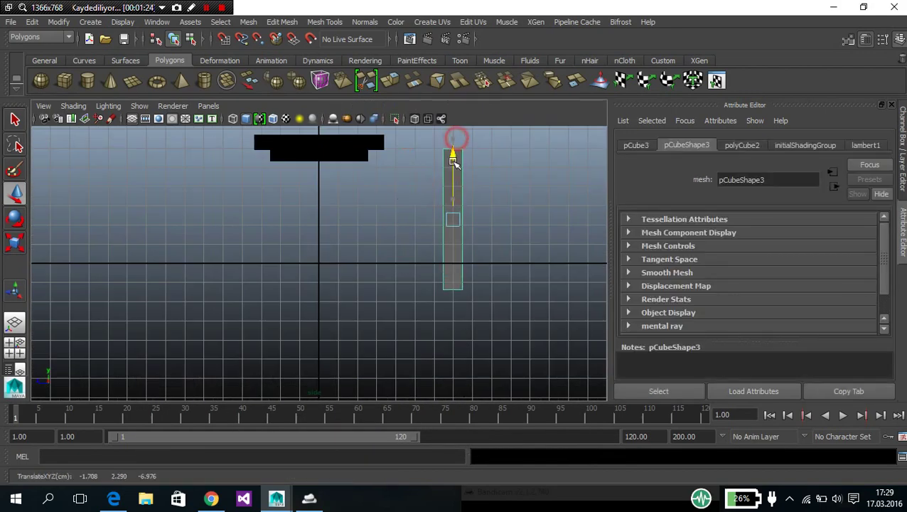
{"action": "left_click_drag", "start_coordinate": [455, 138], "coordinate": [455, 197]}
{"action": "left_click_drag", "start_coordinate": [396, 228], "coordinate": [313, 223]}
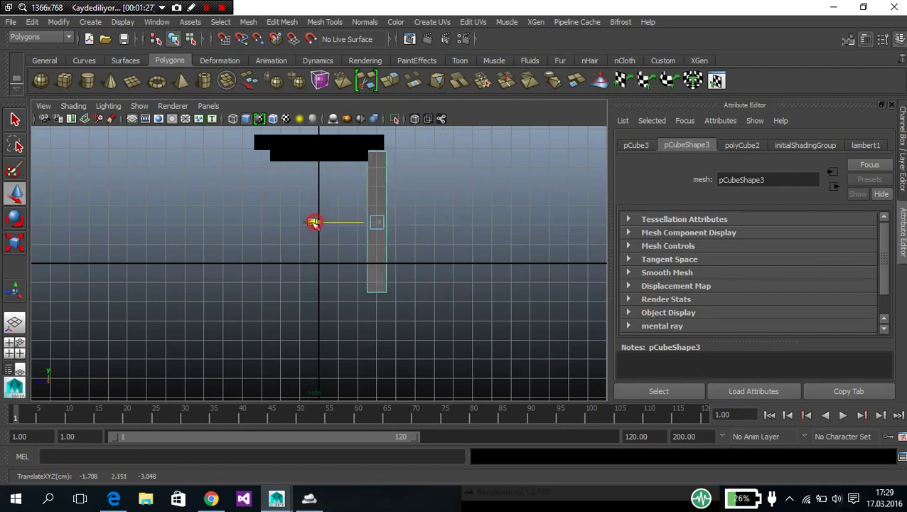
Scale the leg slightly thinner along X, then return to the perspective view
{"action": "key", "text": "r"}
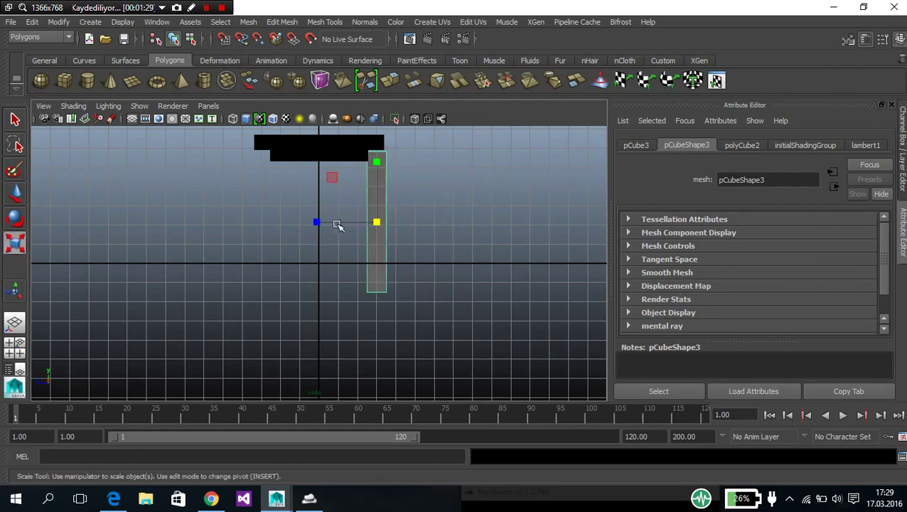
{"action": "left_click", "coordinate": [319, 223]}
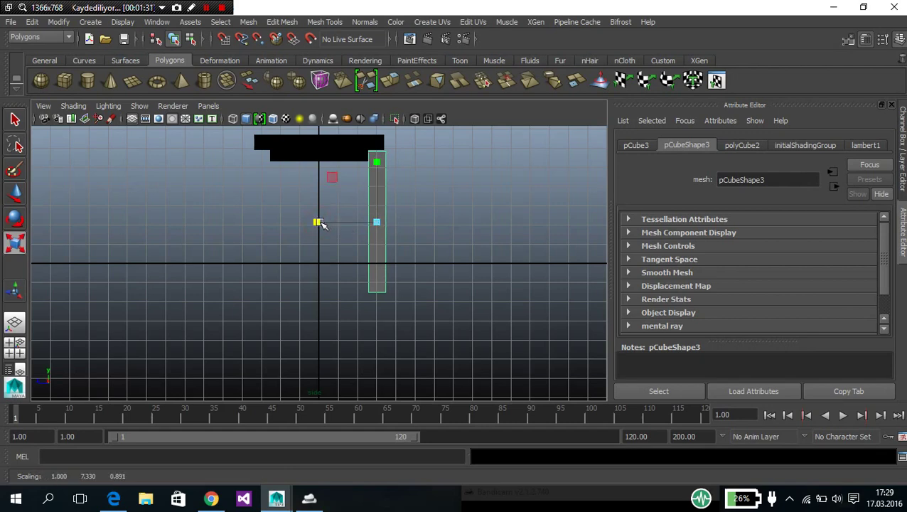
{"action": "left_click_drag", "start_coordinate": [318, 223], "coordinate": [324, 223]}
{"action": "key", "text": "w"}
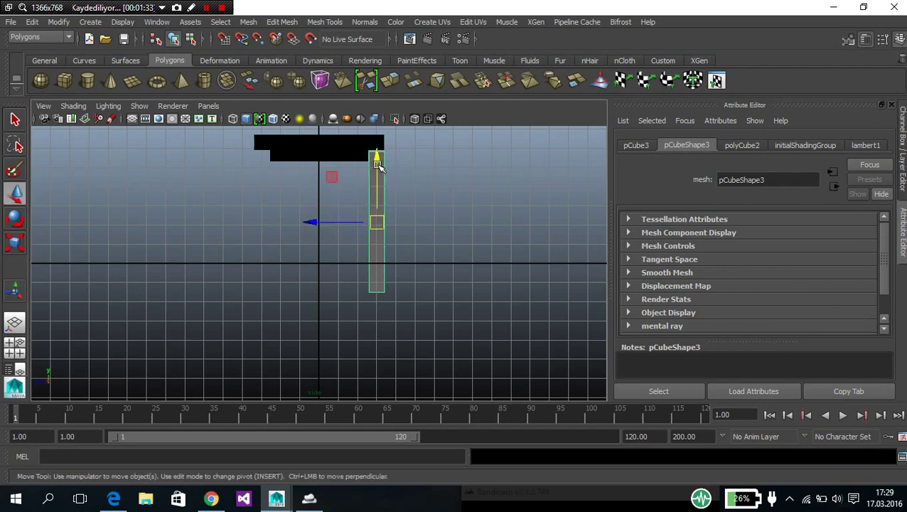
{"action": "left_click", "coordinate": [378, 159]}
{"action": "left_click", "coordinate": [407, 186]}
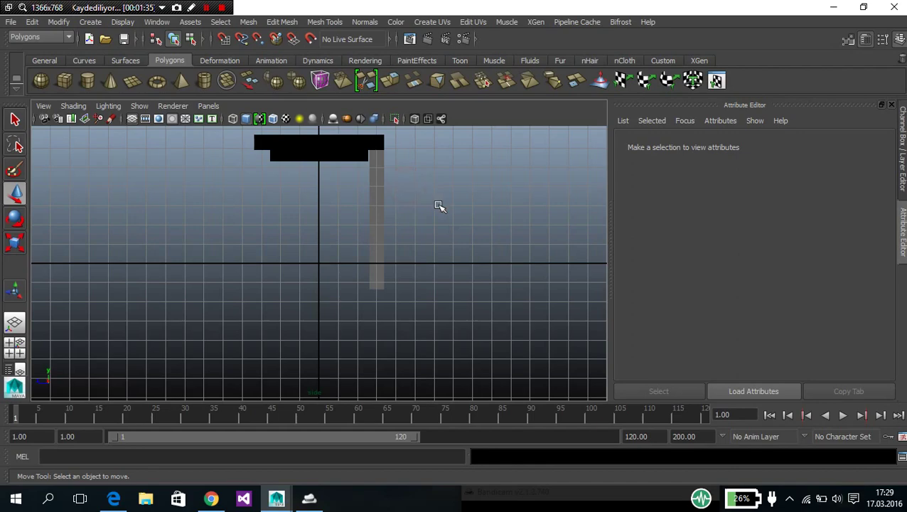
{"action": "key", "text": "space"}
{"action": "key", "text": "space"}
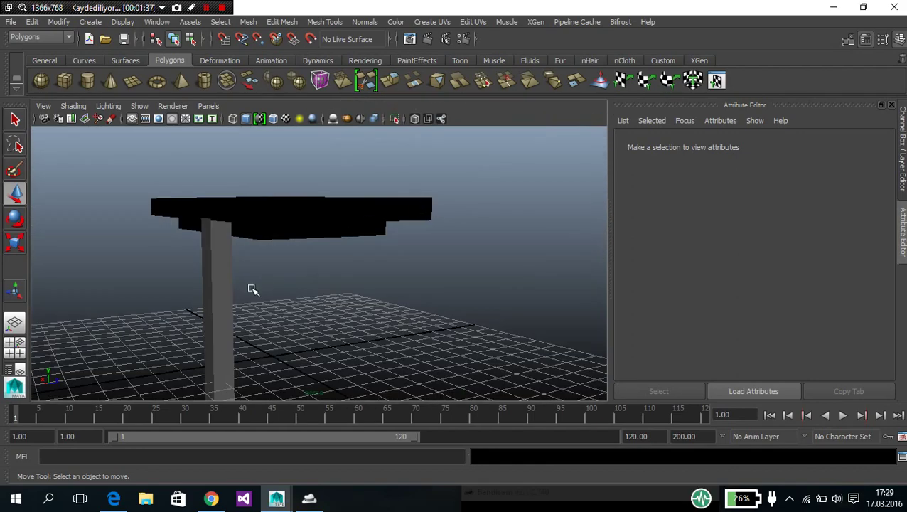
Slide the first leg to a corner of the tabletop
{"action": "left_click_drag", "start_coordinate": [177, 293], "coordinate": [353, 297], "text": "alt"}
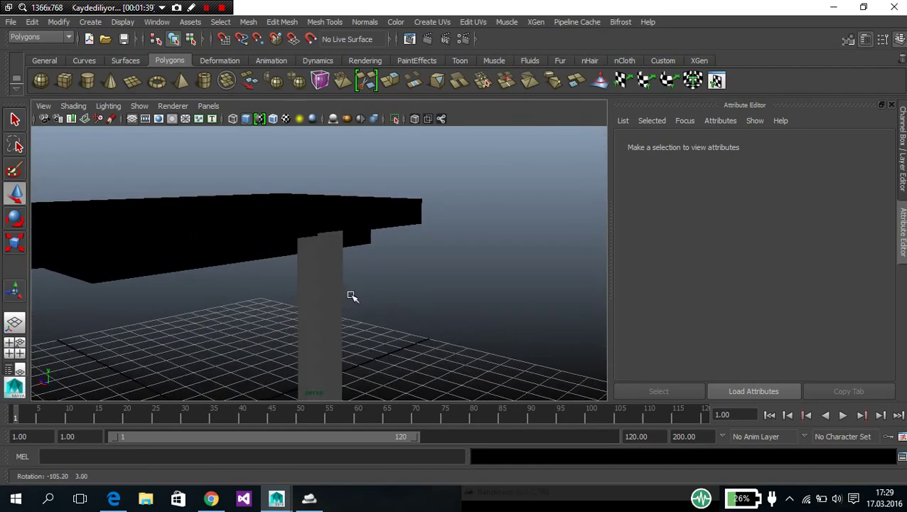
{"action": "left_click", "coordinate": [336, 298]}
{"action": "left_click", "coordinate": [387, 313]}
{"action": "mouse_move", "coordinate": [399, 314]}
{"action": "left_mouse_down", "text": "alt"}
{"action": "mouse_move", "coordinate": [348, 324]}
{"action": "mouse_move", "coordinate": [313, 315]}
{"action": "left_mouse_up", "text": "alt"}
{"action": "left_click", "coordinate": [277, 322]}
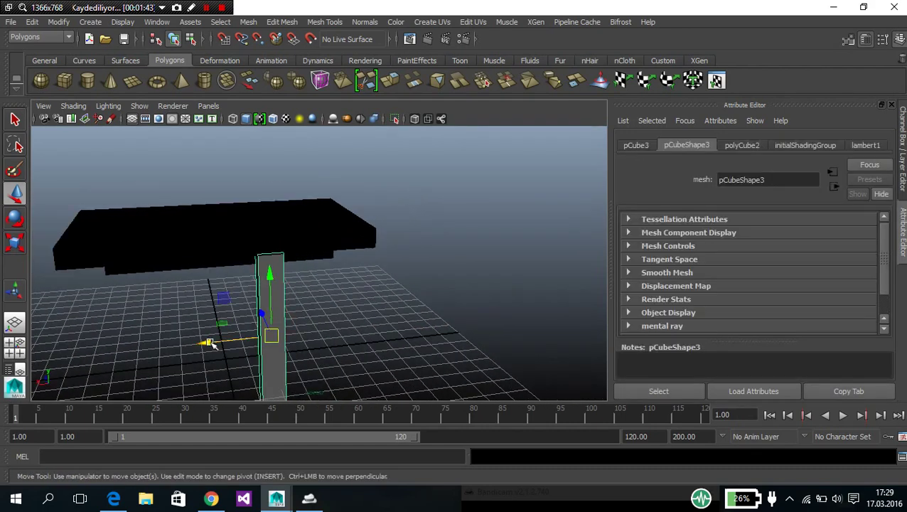
{"action": "left_click_drag", "start_coordinate": [209, 343], "coordinate": [313, 340]}
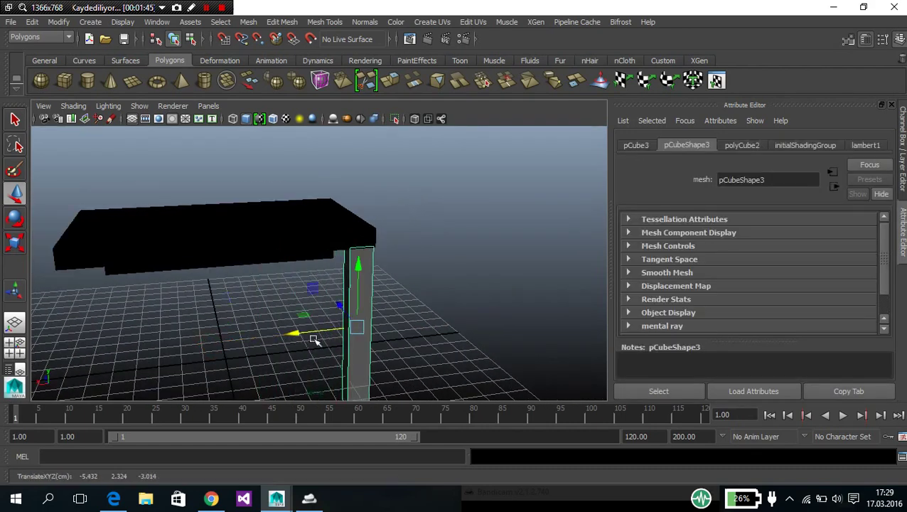
Duplicate the leg and move the copies to the remaining tabletop corners, giving four legs
{"action": "left_click", "coordinate": [436, 326]}
{"action": "left_click_drag", "start_coordinate": [436, 325], "coordinate": [231, 296], "text": "alt"}
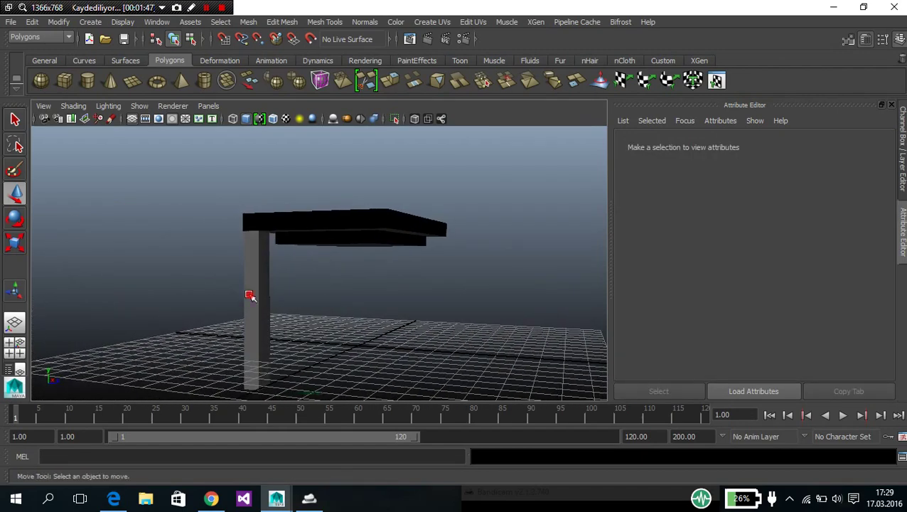
{"action": "left_click", "coordinate": [250, 295]}
{"action": "key", "text": "ctrl+d"}
{"action": "mouse_move", "coordinate": [316, 314]}
{"action": "left_mouse_down"}
{"action": "mouse_move", "coordinate": [437, 334]}
{"action": "mouse_move", "coordinate": [440, 318]}
{"action": "mouse_move", "coordinate": [348, 295]}
{"action": "mouse_move", "coordinate": [324, 306]}
{"action": "mouse_move", "coordinate": [371, 320]}
{"action": "mouse_move", "coordinate": [245, 355]}
{"action": "left_mouse_up"}
{"action": "left_click", "coordinate": [496, 315]}
{"action": "left_click", "coordinate": [364, 314]}
{"action": "left_click", "coordinate": [493, 314]}
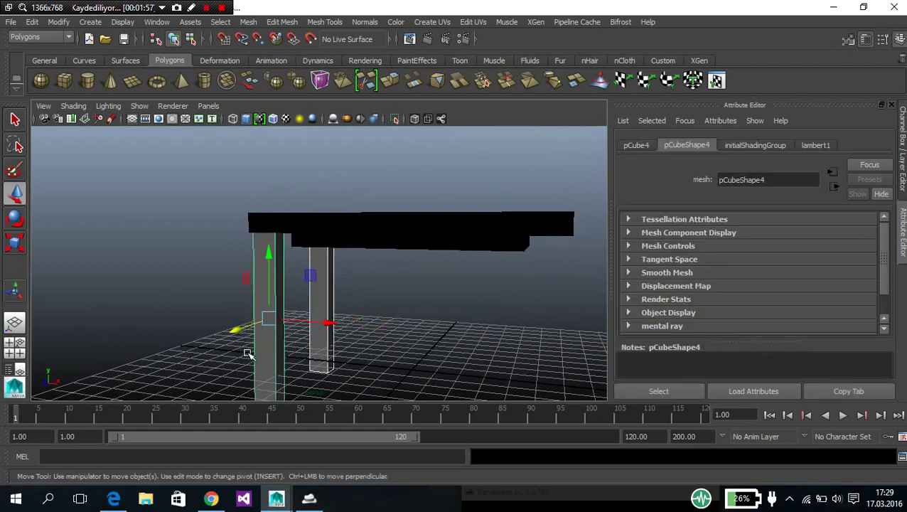
{"action": "left_click_drag", "start_coordinate": [329, 323], "coordinate": [630, 379]}
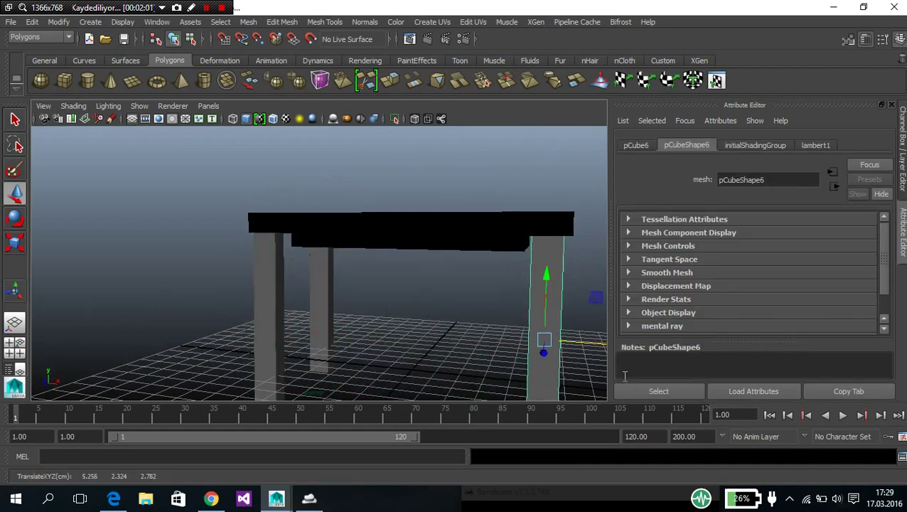
{"action": "left_click", "coordinate": [411, 353]}
{"action": "mouse_move", "coordinate": [405, 351]}
{"action": "left_mouse_down", "text": "alt"}
{"action": "mouse_move", "coordinate": [448, 364]}
{"action": "mouse_move", "coordinate": [486, 345]}
{"action": "mouse_move", "coordinate": [533, 338]}
{"action": "mouse_move", "coordinate": [314, 306]}
{"action": "mouse_move", "coordinate": [273, 283]}
{"action": "mouse_move", "coordinate": [220, 334]}
{"action": "mouse_move", "coordinate": [245, 334]}
{"action": "mouse_move", "coordinate": [217, 280]}
{"action": "left_mouse_up", "text": "alt"}
Assign a new Blinn material (blinn1) to the tabletop
{"action": "right_click", "coordinate": [217, 280]}
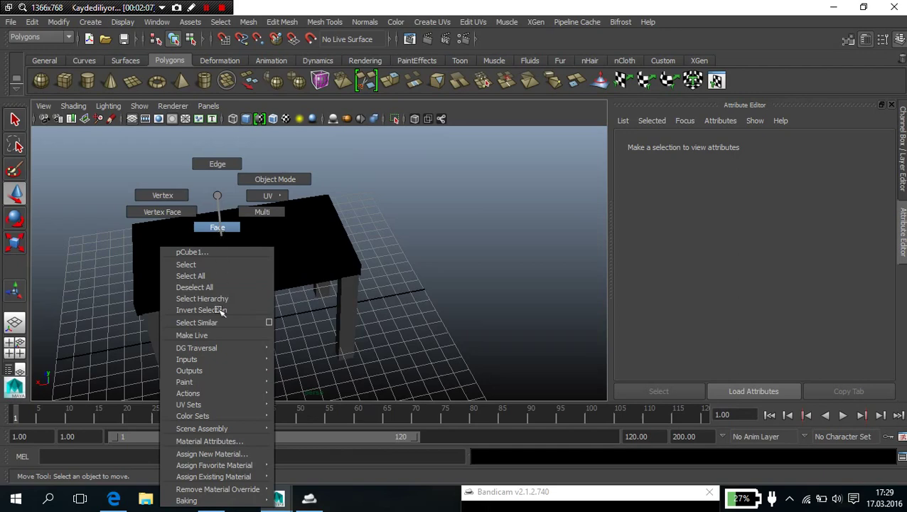
{"action": "left_click", "coordinate": [201, 454]}
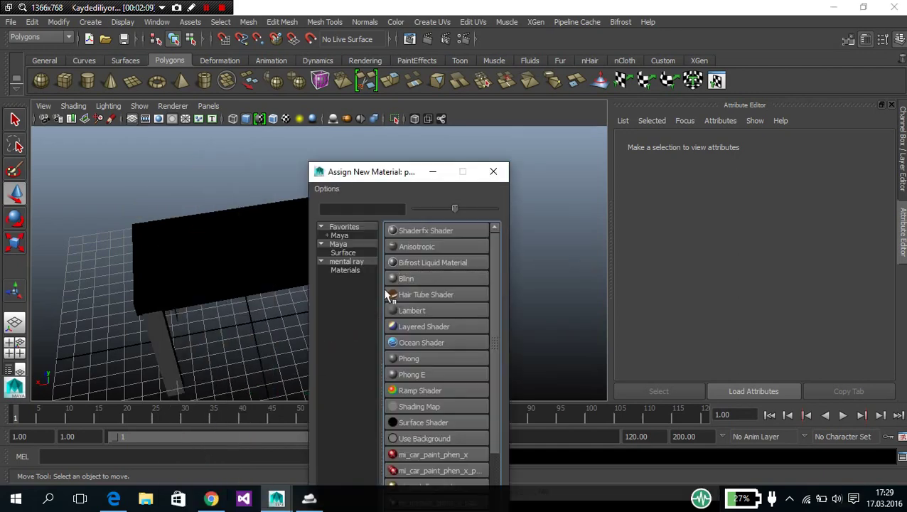
{"action": "left_click", "coordinate": [399, 279]}
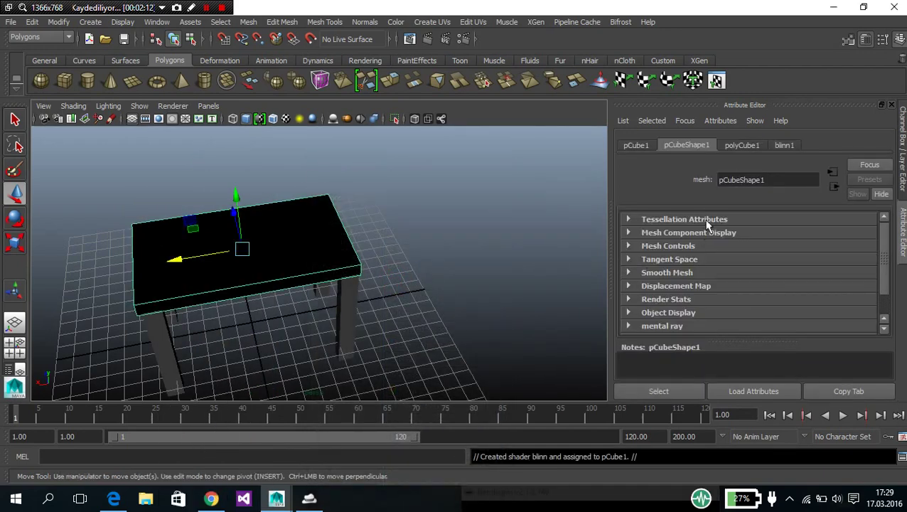
{"action": "left_click", "coordinate": [782, 145]}
Set the blinn1 material's Color to red
{"action": "left_click", "coordinate": [769, 298]}
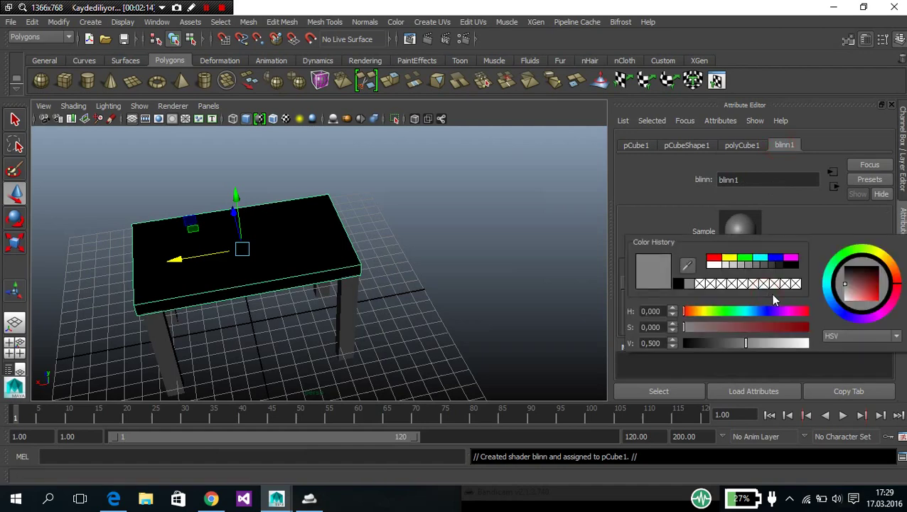
{"action": "left_click", "coordinate": [816, 354]}
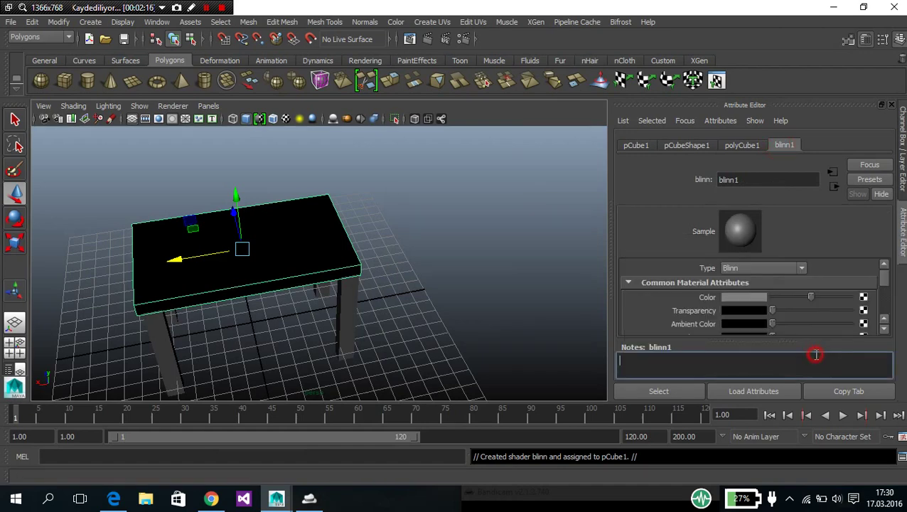
{"action": "left_click_drag", "start_coordinate": [811, 298], "coordinate": [773, 298]}
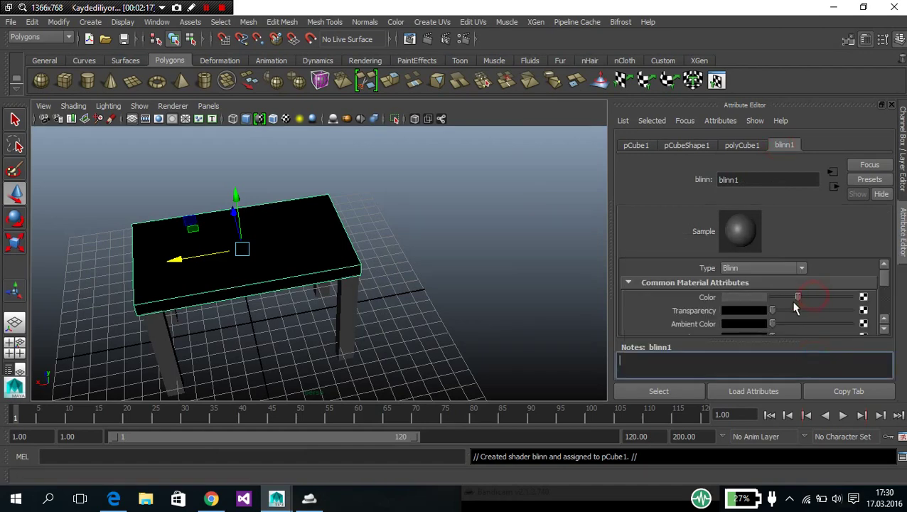
{"action": "left_click", "coordinate": [748, 300]}
{"action": "left_click", "coordinate": [697, 263]}
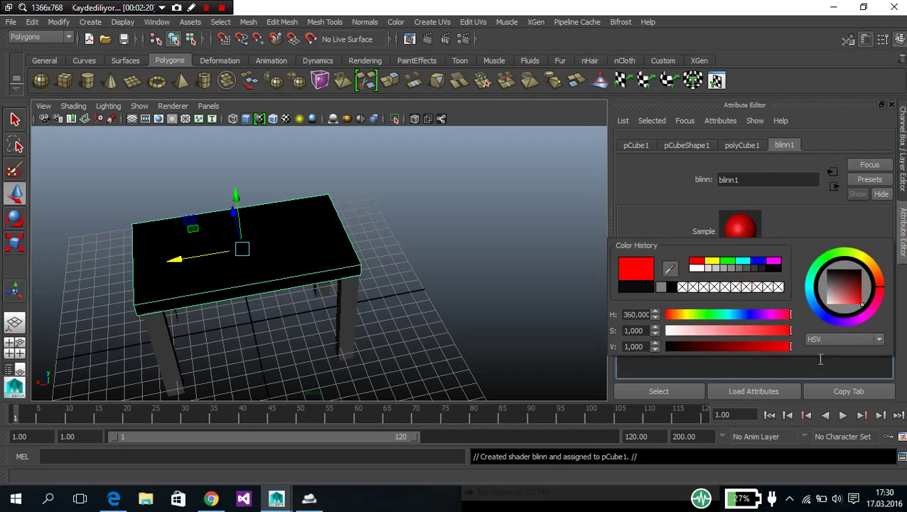
{"action": "left_click", "coordinate": [458, 256]}
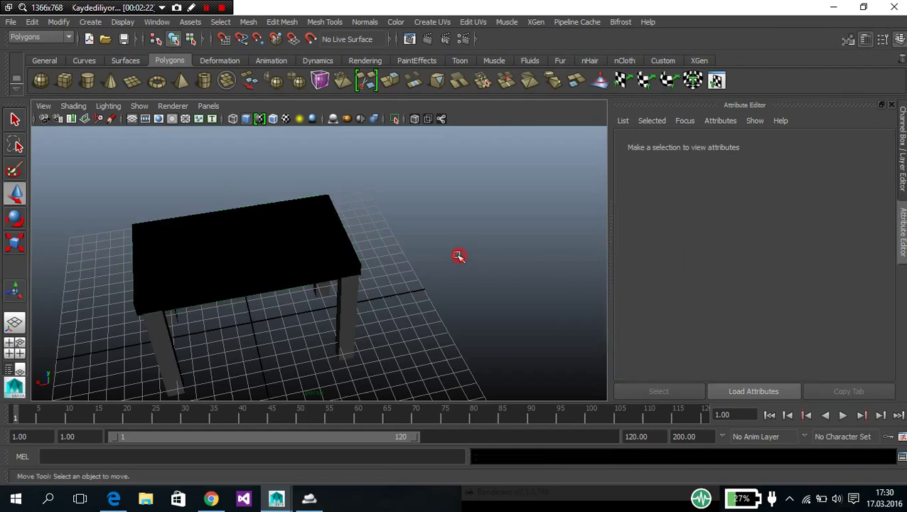
{"action": "left_click", "coordinate": [282, 255]}
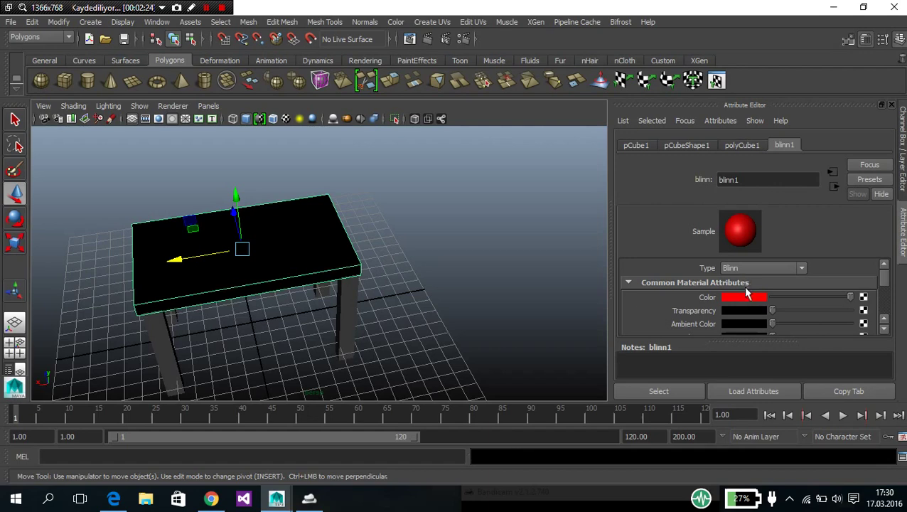
{"action": "left_click", "coordinate": [637, 146]}
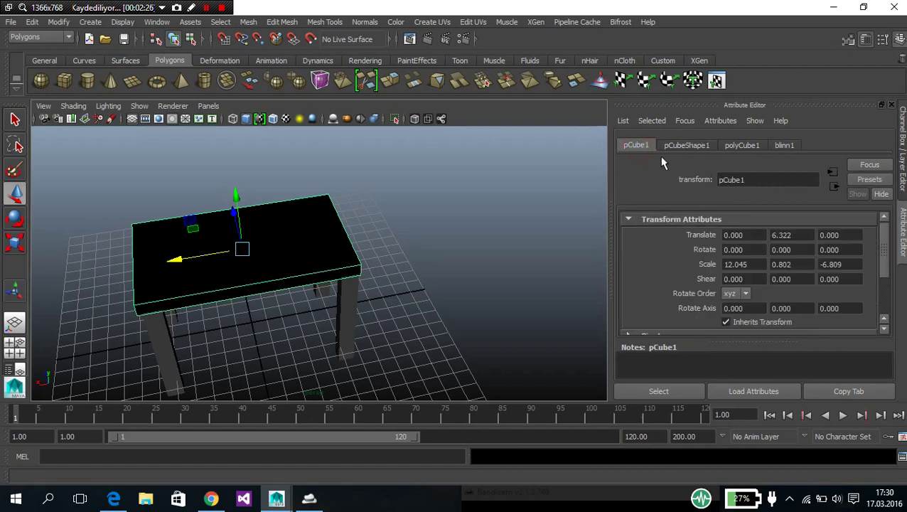
{"action": "left_click", "coordinate": [434, 274]}
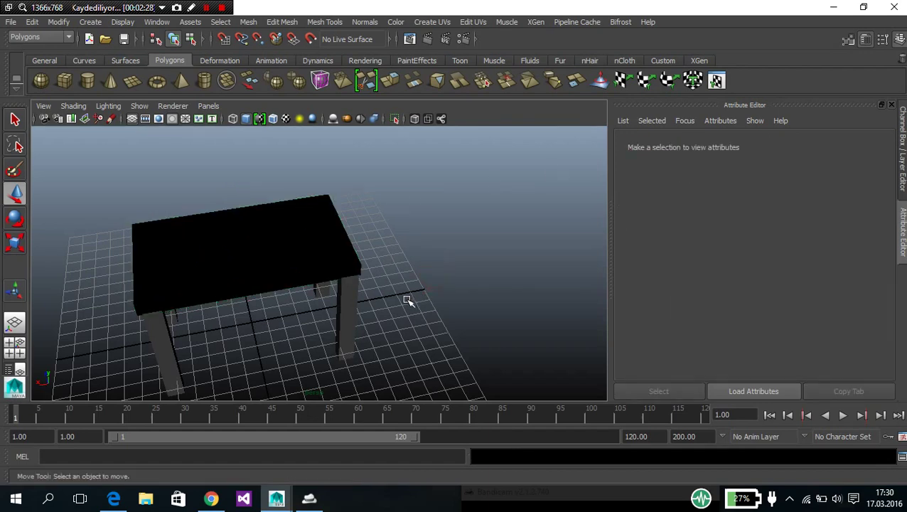
{"action": "mouse_move", "coordinate": [407, 299]}
{"action": "left_mouse_down", "text": "alt"}
{"action": "mouse_move", "coordinate": [464, 280]}
{"action": "mouse_move", "coordinate": [585, 294]}
{"action": "left_mouse_up", "text": "alt"}
{"action": "mouse_move", "coordinate": [454, 294]}
{"action": "left_mouse_down", "text": "alt"}
{"action": "mouse_move", "coordinate": [510, 280]}
{"action": "mouse_move", "coordinate": [524, 263]}
{"action": "left_mouse_up", "text": "alt"}
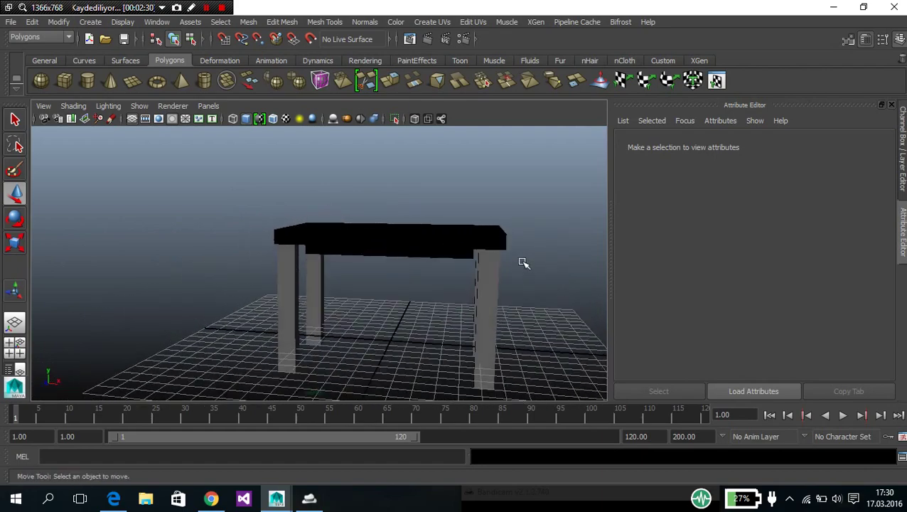
Give the right leg a new Blinn material (blinn2) coloured red
{"action": "left_click", "coordinate": [498, 293]}
{"action": "right_click_drag", "start_coordinate": [496, 296], "coordinate": [467, 454]}
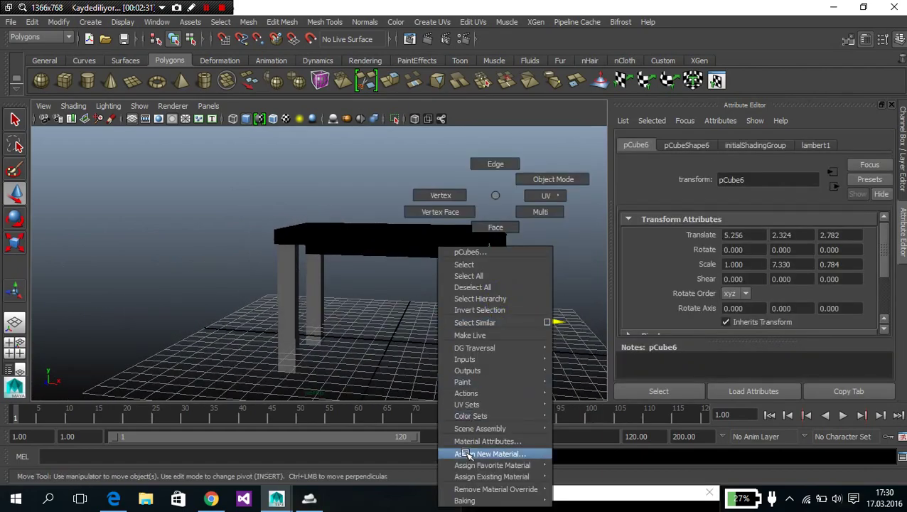
{"action": "left_click", "coordinate": [431, 282]}
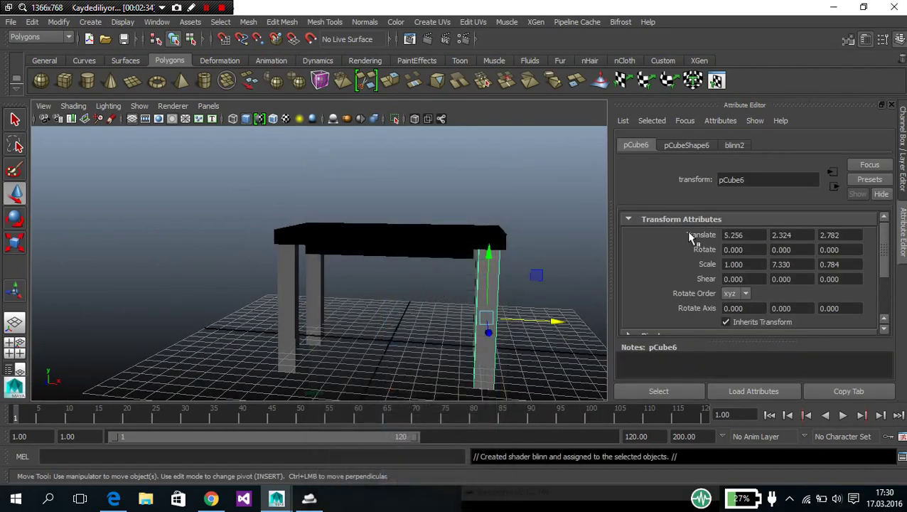
{"action": "left_click", "coordinate": [733, 147]}
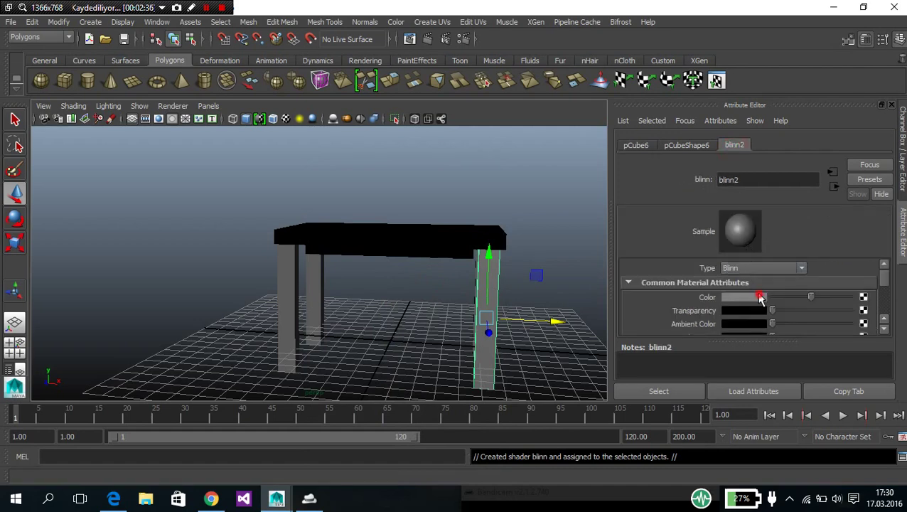
{"action": "left_click", "coordinate": [759, 297]}
{"action": "left_click", "coordinate": [711, 260]}
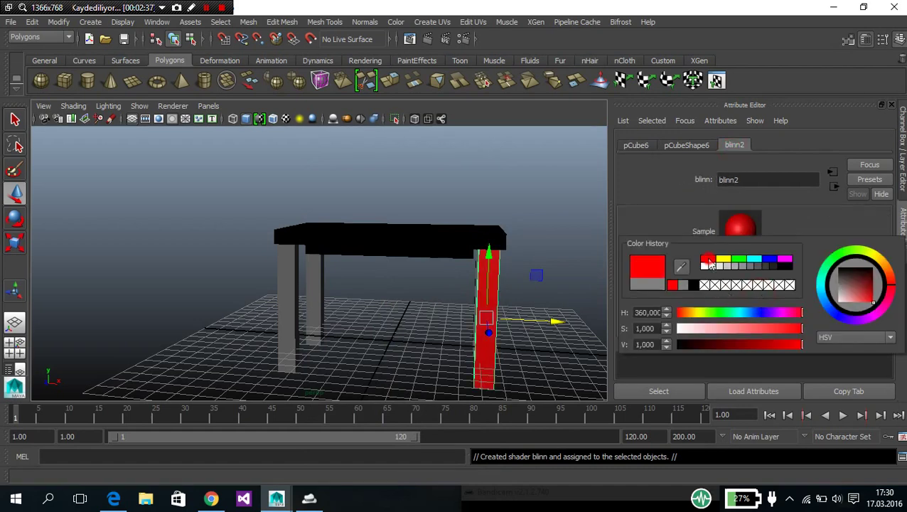
{"action": "left_click", "coordinate": [566, 257]}
{"action": "left_click_drag", "start_coordinate": [563, 257], "coordinate": [480, 269], "text": "alt"}
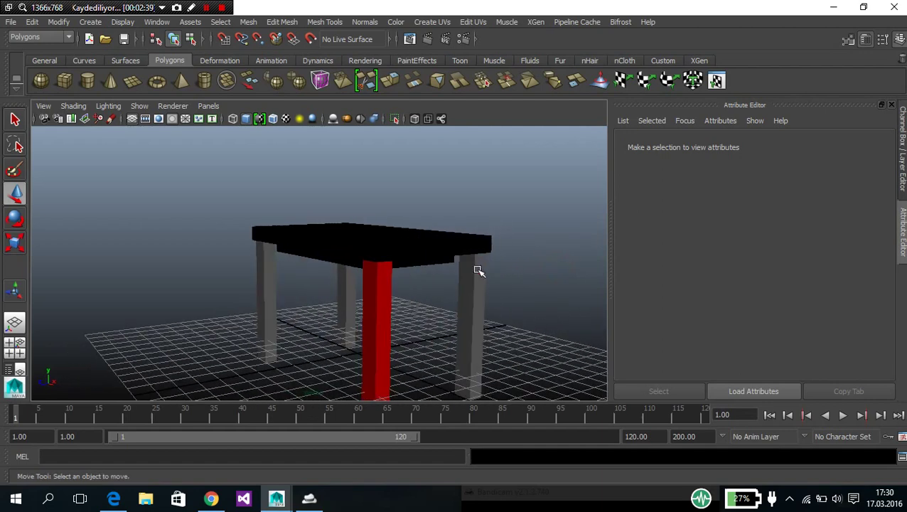
Give a second leg a new Blinn material (blinn3) coloured red
{"action": "left_click", "coordinate": [478, 283]}
{"action": "right_click", "coordinate": [478, 283]}
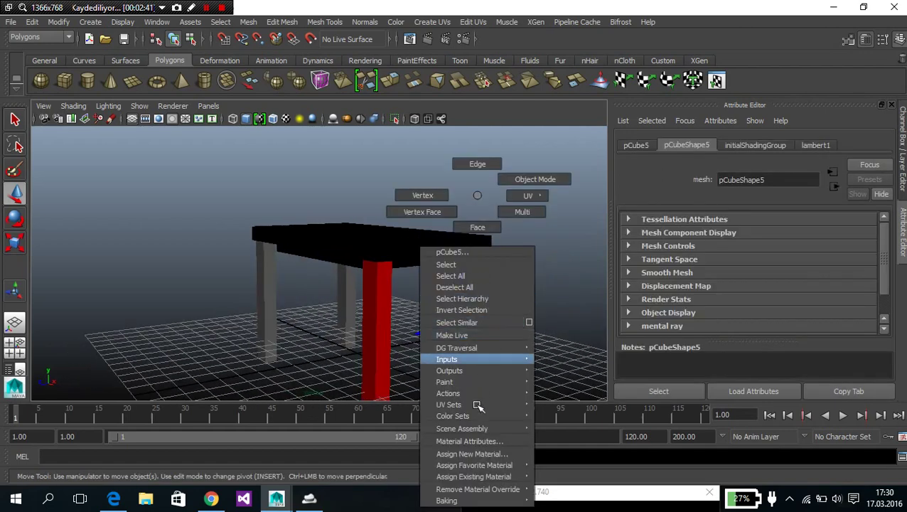
{"action": "left_click", "coordinate": [472, 453]}
{"action": "left_click", "coordinate": [419, 278]}
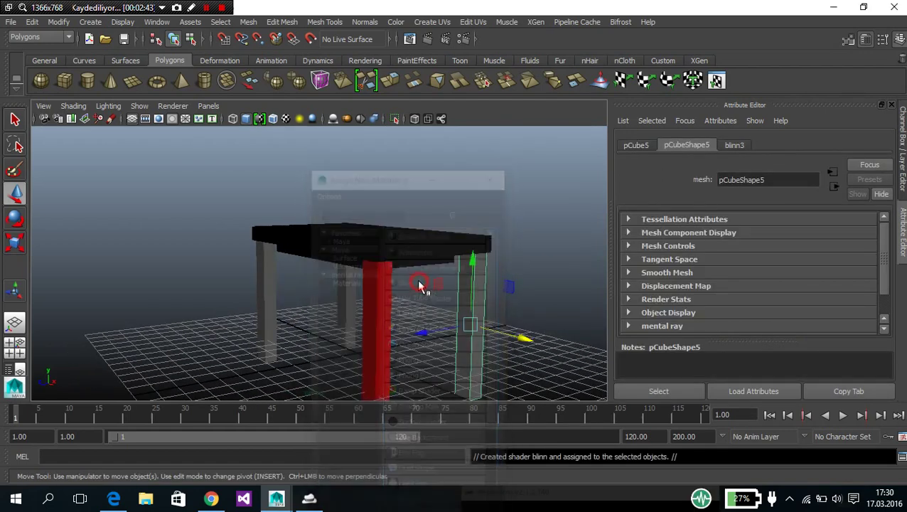
{"action": "left_click", "coordinate": [734, 146]}
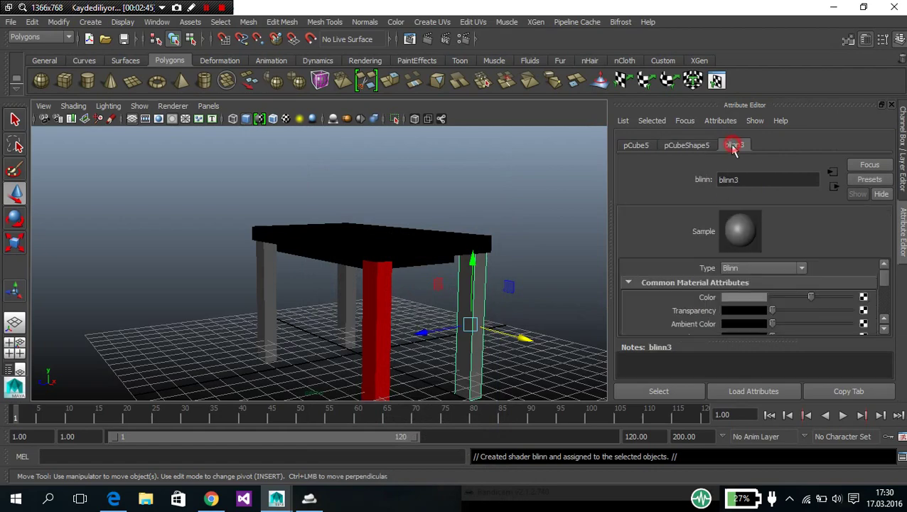
{"action": "left_click", "coordinate": [750, 298]}
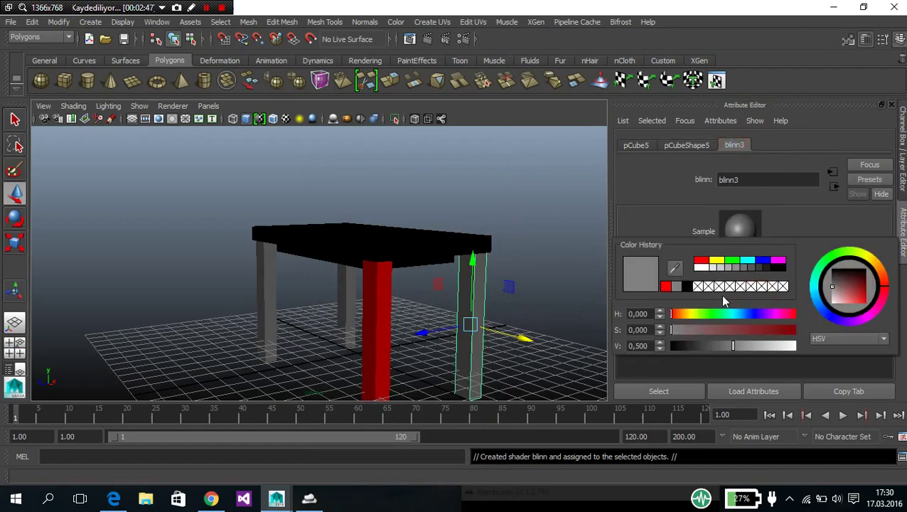
{"action": "left_click", "coordinate": [701, 262]}
{"action": "left_click", "coordinate": [567, 249]}
{"action": "mouse_move", "coordinate": [565, 246]}
{"action": "left_mouse_down", "text": "alt"}
{"action": "mouse_move", "coordinate": [335, 257]}
{"action": "mouse_move", "coordinate": [319, 311]}
{"action": "left_mouse_up", "text": "alt"}
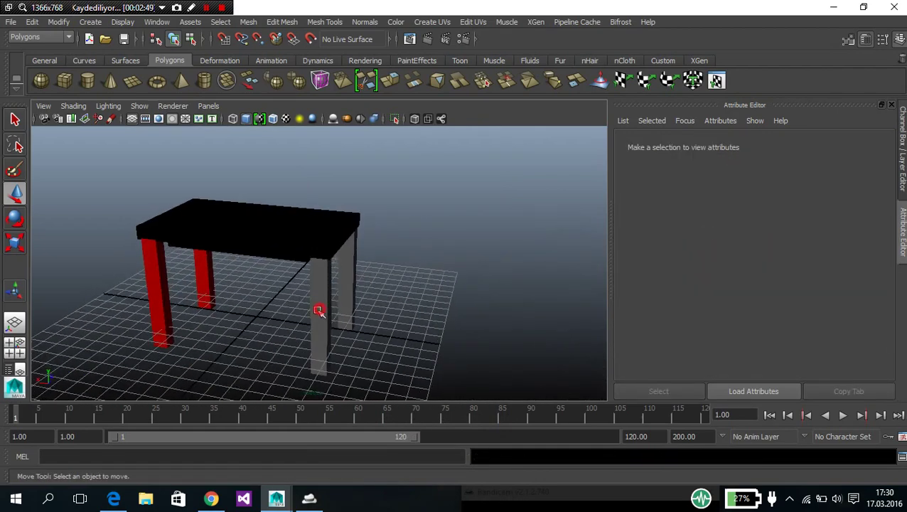
Give the third leg a new Blinn material (blinn4) coloured red
{"action": "left_click", "coordinate": [319, 311]}
{"action": "right_click_drag", "start_coordinate": [319, 311], "coordinate": [320, 453]}
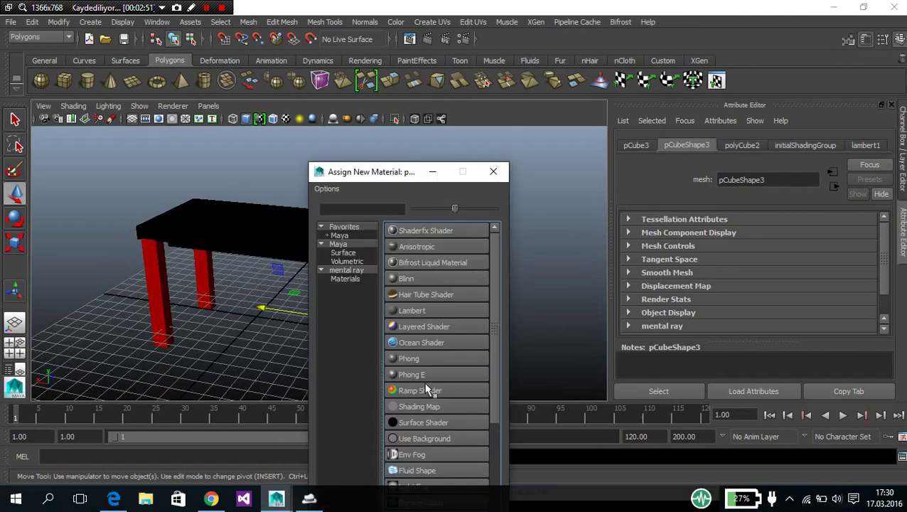
{"action": "left_click", "coordinate": [419, 279]}
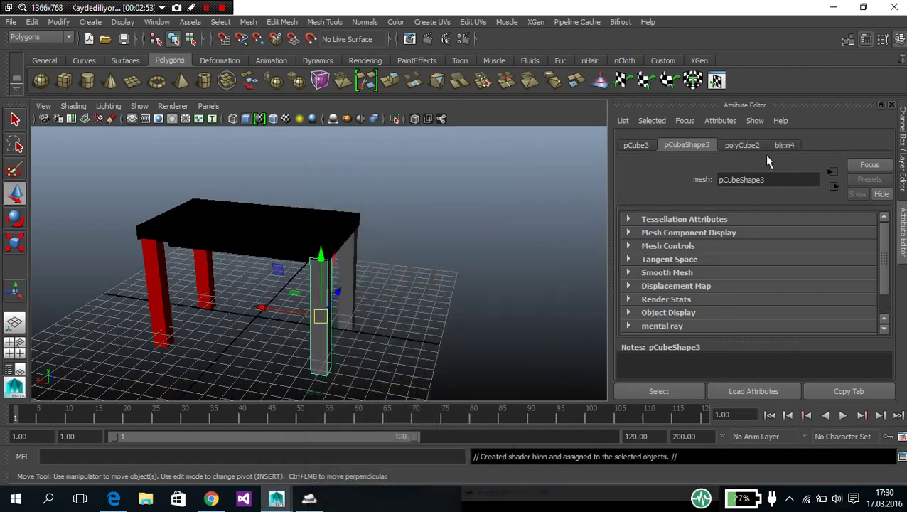
{"action": "left_click", "coordinate": [782, 145]}
{"action": "left_click", "coordinate": [741, 299]}
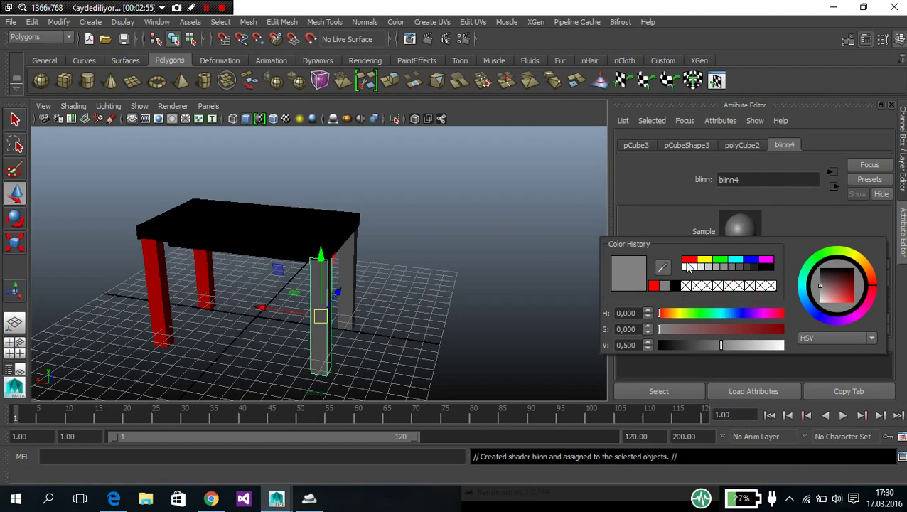
{"action": "left_click", "coordinate": [687, 266]}
{"action": "left_click", "coordinate": [475, 263]}
{"action": "left_click_drag", "start_coordinate": [432, 265], "coordinate": [363, 291], "text": "alt"}
Give the last grey leg a new Blinn material (blinn5) coloured red
{"action": "left_click", "coordinate": [363, 292]}
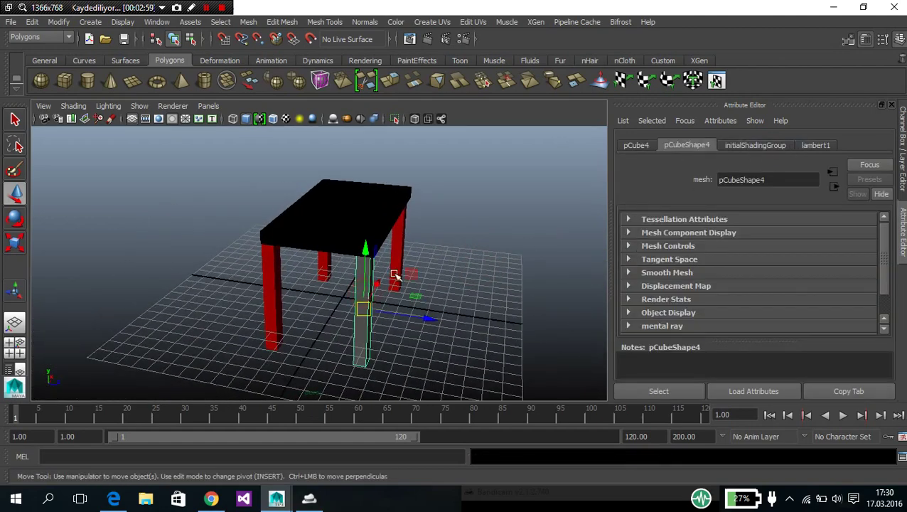
{"action": "right_click", "coordinate": [364, 287]}
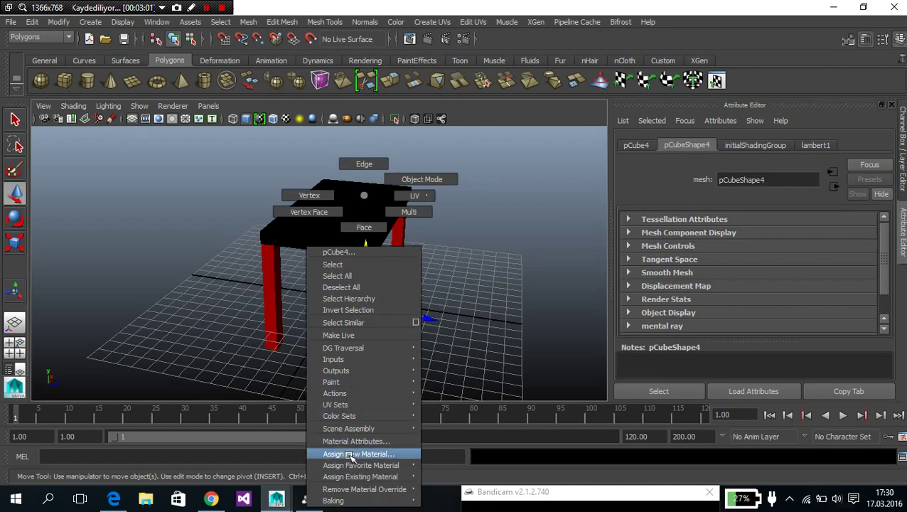
{"action": "left_click", "coordinate": [351, 455]}
{"action": "left_click", "coordinate": [403, 280]}
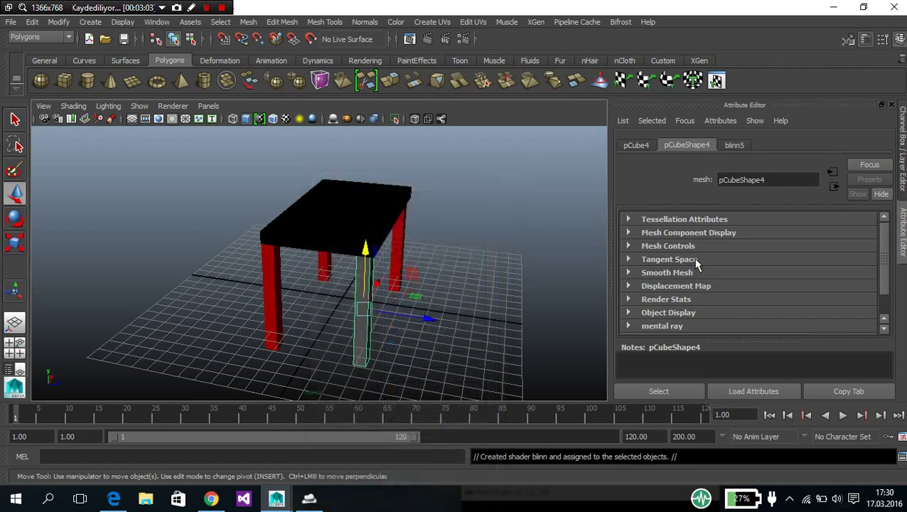
{"action": "left_click", "coordinate": [734, 145]}
{"action": "left_click", "coordinate": [742, 291]}
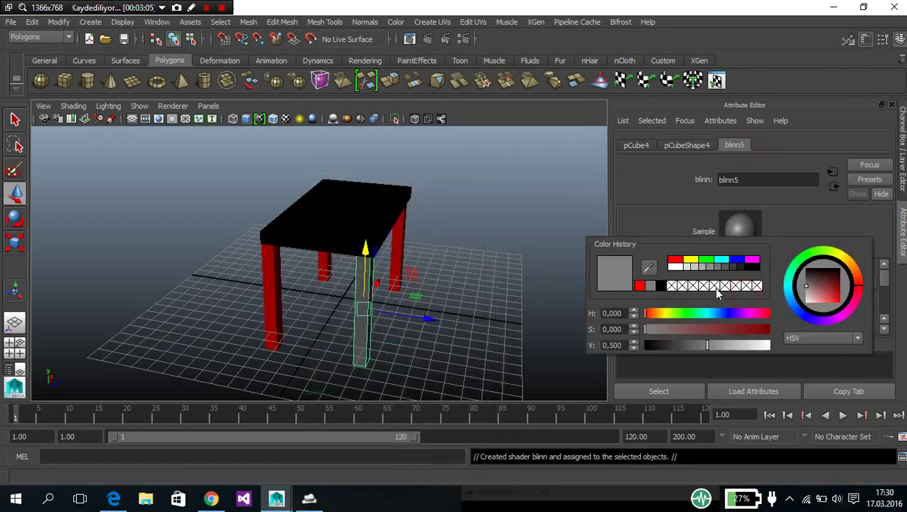
{"action": "left_click", "coordinate": [684, 262]}
{"action": "left_click", "coordinate": [500, 253]}
{"action": "mouse_move", "coordinate": [500, 252]}
{"action": "left_mouse_down", "text": "alt"}
{"action": "mouse_move", "coordinate": [391, 248]}
{"action": "mouse_move", "coordinate": [391, 277]}
{"action": "mouse_move", "coordinate": [403, 260]}
{"action": "mouse_move", "coordinate": [405, 278]}
{"action": "left_mouse_up", "text": "alt"}
Assign a new Blinn material, blinn6, to the lower tabletop cube pCube2
{"action": "scroll", "coordinate": [405, 296], "scroll_direction": "up", "scroll_amount": 5}
{"action": "scroll", "coordinate": [391, 249], "scroll_direction": "up", "scroll_amount": 3}
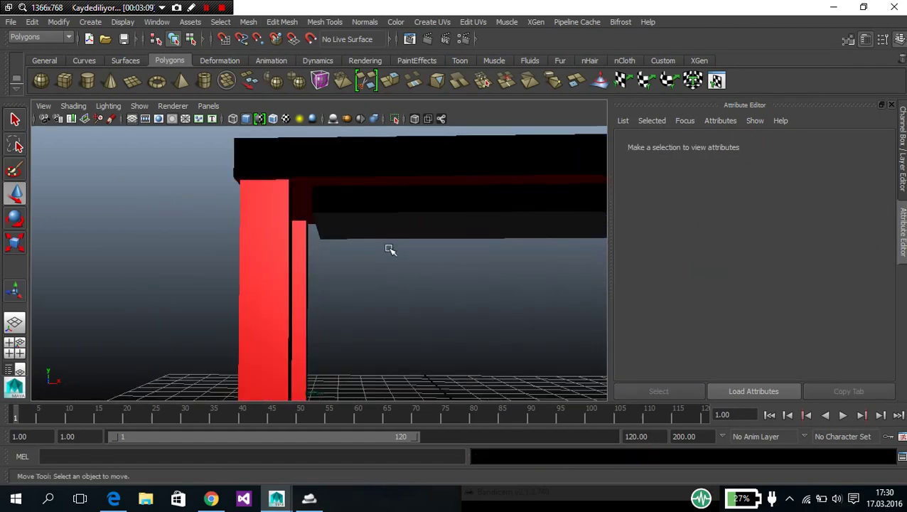
{"action": "left_click", "coordinate": [387, 224]}
{"action": "right_click_drag", "start_coordinate": [404, 226], "coordinate": [402, 458]}
{"action": "left_click", "coordinate": [410, 280]}
{"action": "left_click", "coordinate": [425, 236]}
Set blinn6's Color with the colour picker and check the result on the whole table
{"action": "left_click", "coordinate": [733, 145]}
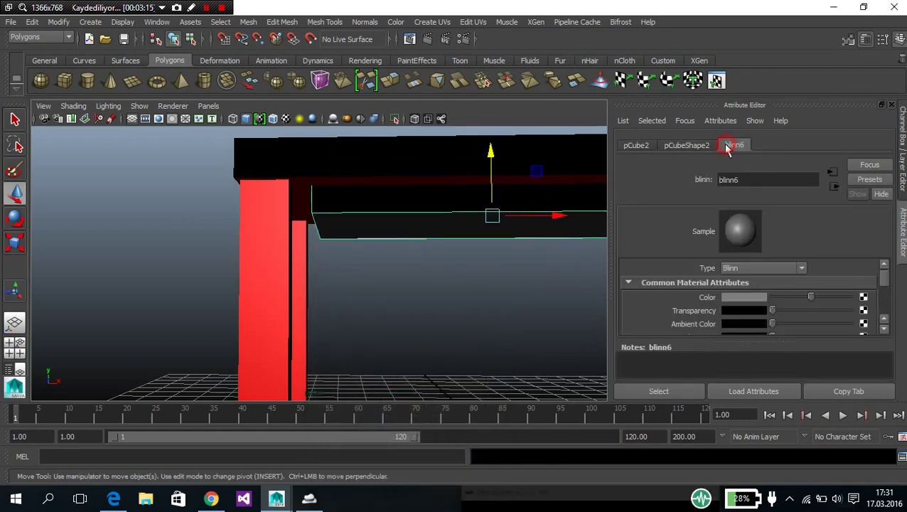
{"action": "left_click", "coordinate": [745, 300]}
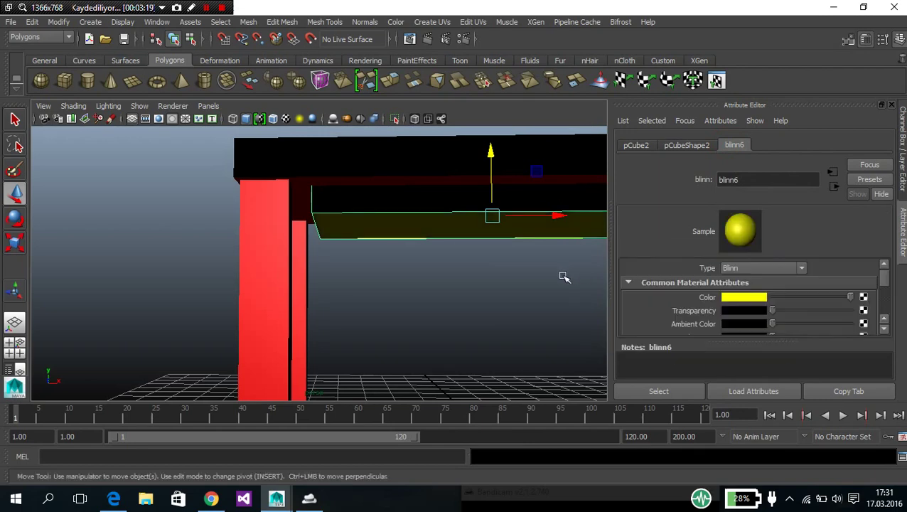
{"action": "left_click", "coordinate": [425, 302]}
{"action": "mouse_move", "coordinate": [426, 302]}
{"action": "left_mouse_down", "text": "alt"}
{"action": "mouse_move", "coordinate": [552, 306]}
{"action": "mouse_move", "coordinate": [418, 287]}
{"action": "mouse_move", "coordinate": [337, 257]}
{"action": "mouse_move", "coordinate": [260, 284]}
{"action": "left_mouse_up", "text": "alt"}
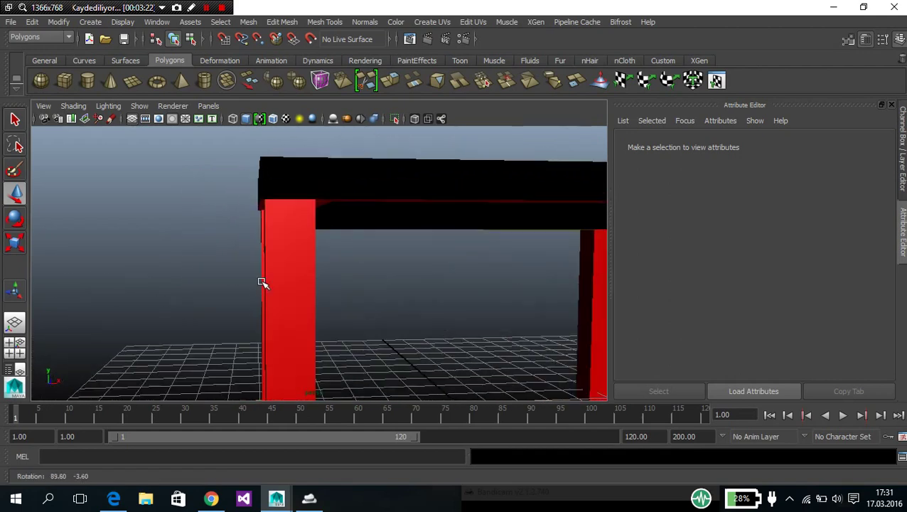
{"action": "left_click", "coordinate": [354, 221]}
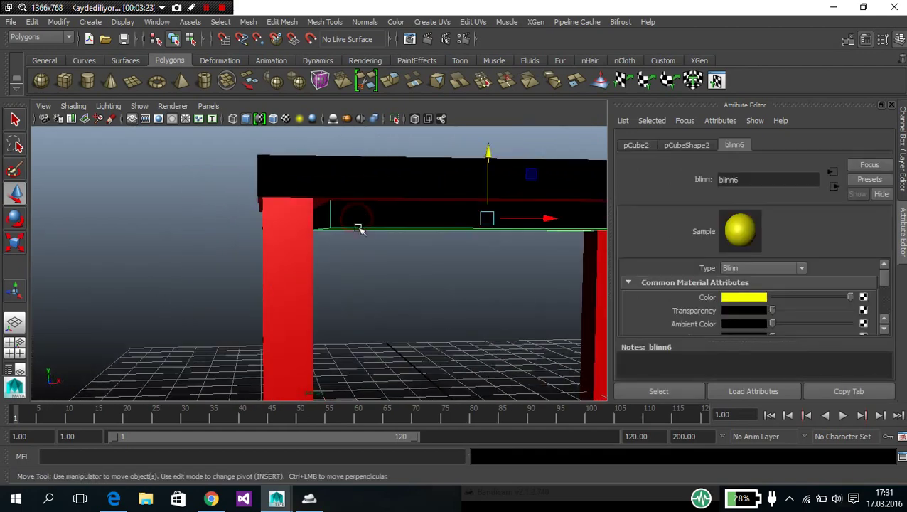
{"action": "left_click", "coordinate": [726, 298]}
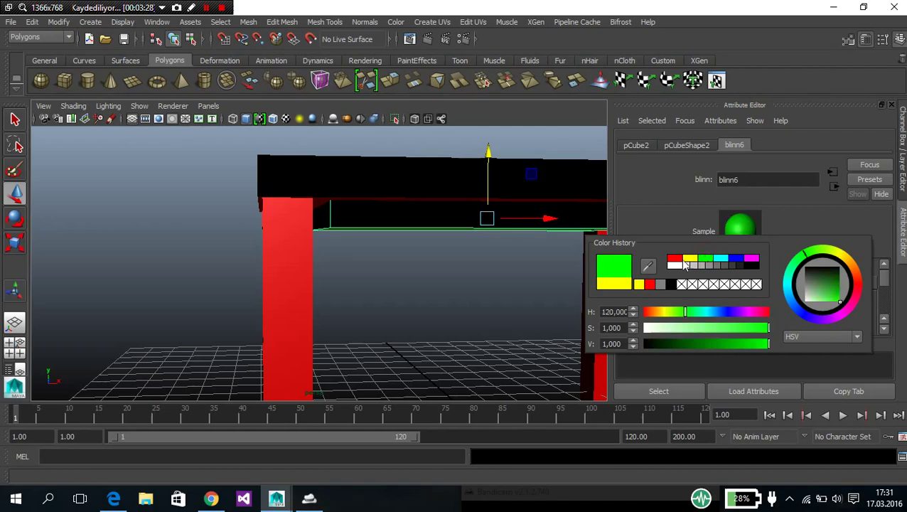
{"action": "left_click", "coordinate": [500, 277]}
{"action": "mouse_move", "coordinate": [499, 277]}
{"action": "left_mouse_down", "text": "alt"}
{"action": "mouse_move", "coordinate": [588, 289]}
{"action": "mouse_move", "coordinate": [626, 269]}
{"action": "mouse_move", "coordinate": [533, 248]}
{"action": "mouse_move", "coordinate": [587, 265]}
{"action": "mouse_move", "coordinate": [502, 312]}
{"action": "mouse_move", "coordinate": [399, 298]}
{"action": "mouse_move", "coordinate": [449, 280]}
{"action": "mouse_move", "coordinate": [361, 273]}
{"action": "left_mouse_up", "text": "alt"}
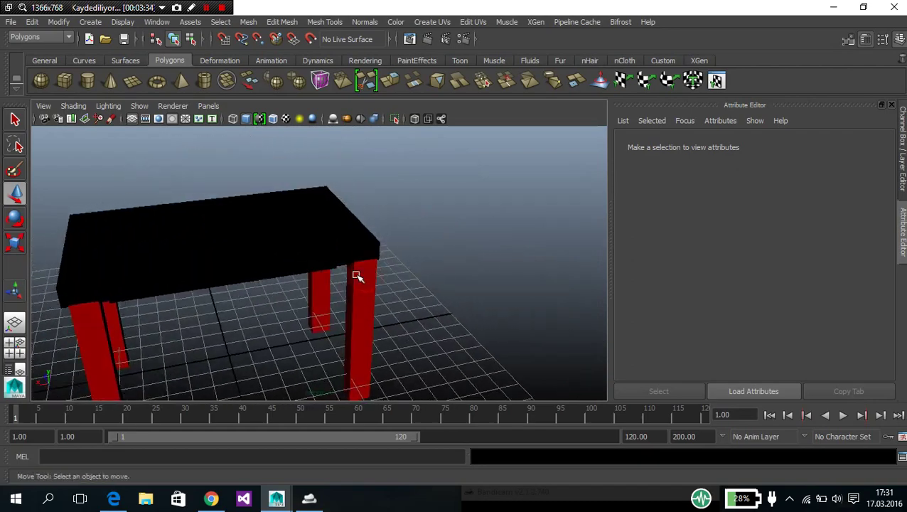